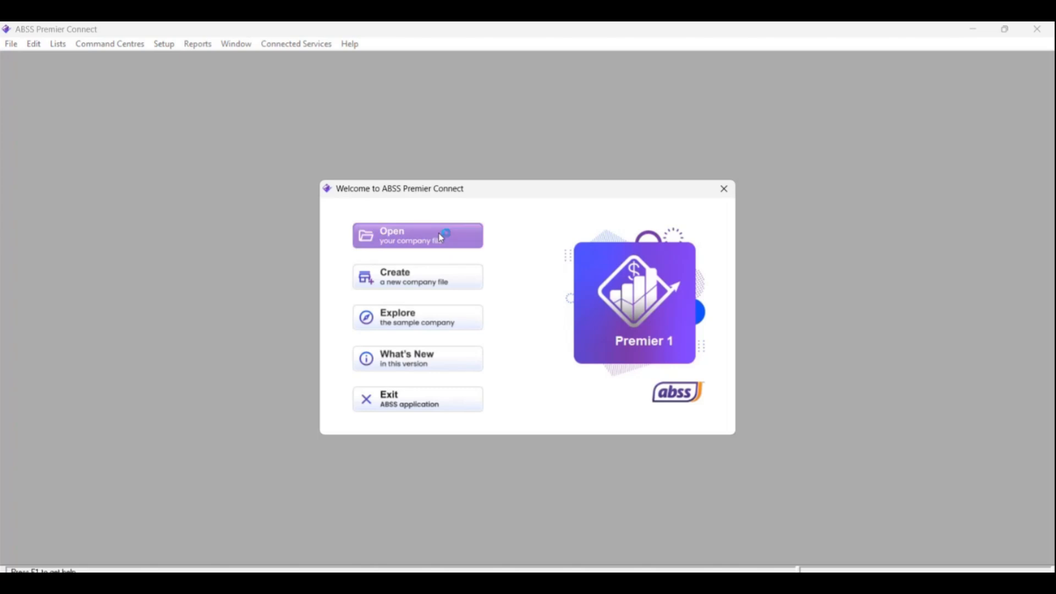
Open the company file KookieeeTen Premier.myo from the data-files folder.
{"action": "left_click", "coordinate": [438, 233]}
{"action": "left_click", "coordinate": [177, 170]}
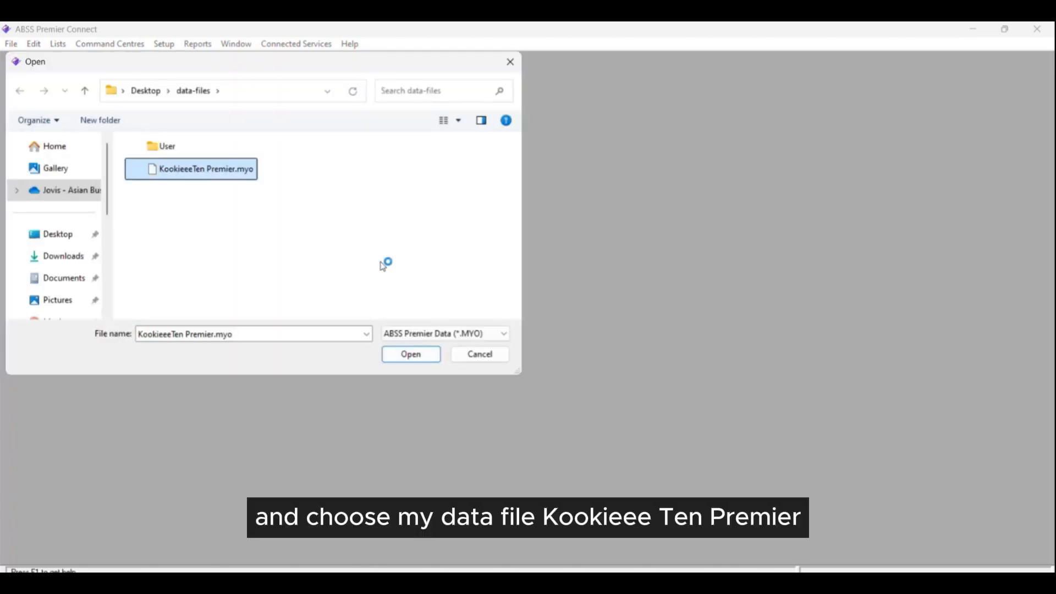
{"action": "left_click", "coordinate": [427, 355]}
{"action": "left_click", "coordinate": [616, 411]}
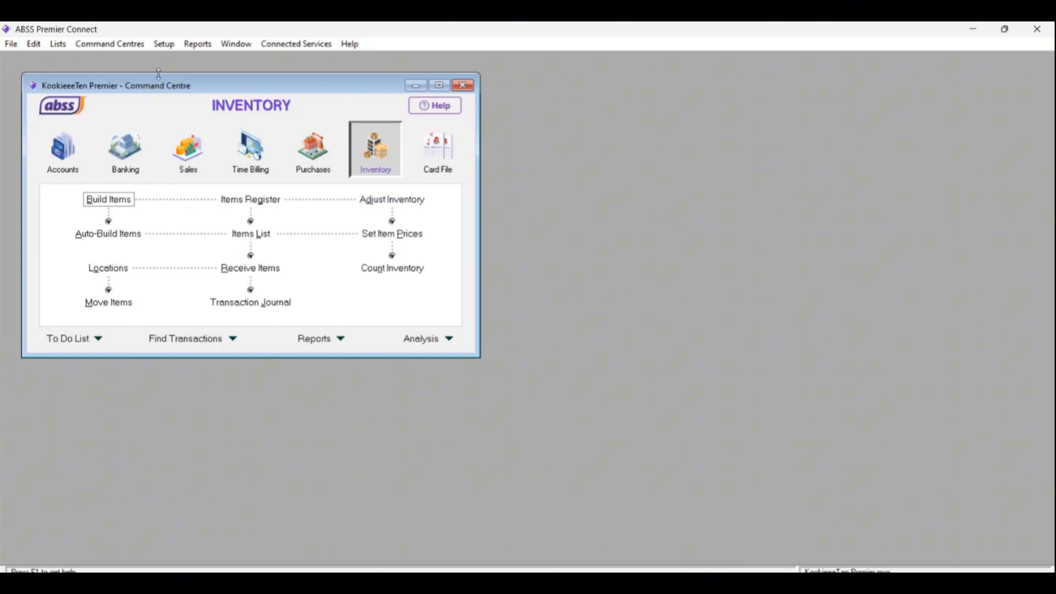
Open the Company Information and check the address, phone, BR number, TIN, email, MSIC code and tourism tax number.
{"action": "left_click", "coordinate": [163, 46]}
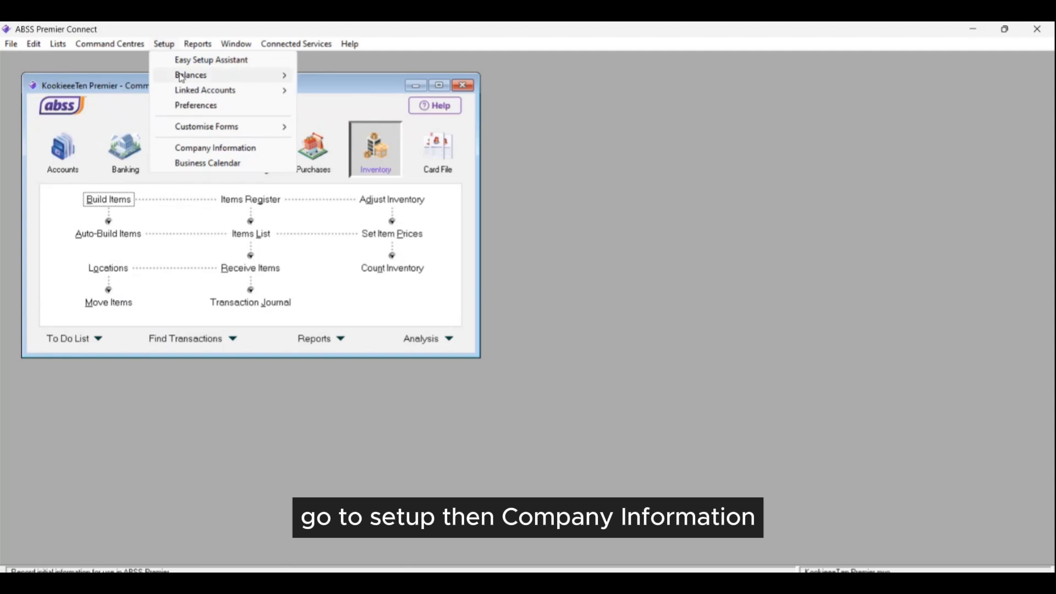
{"action": "left_click", "coordinate": [202, 149]}
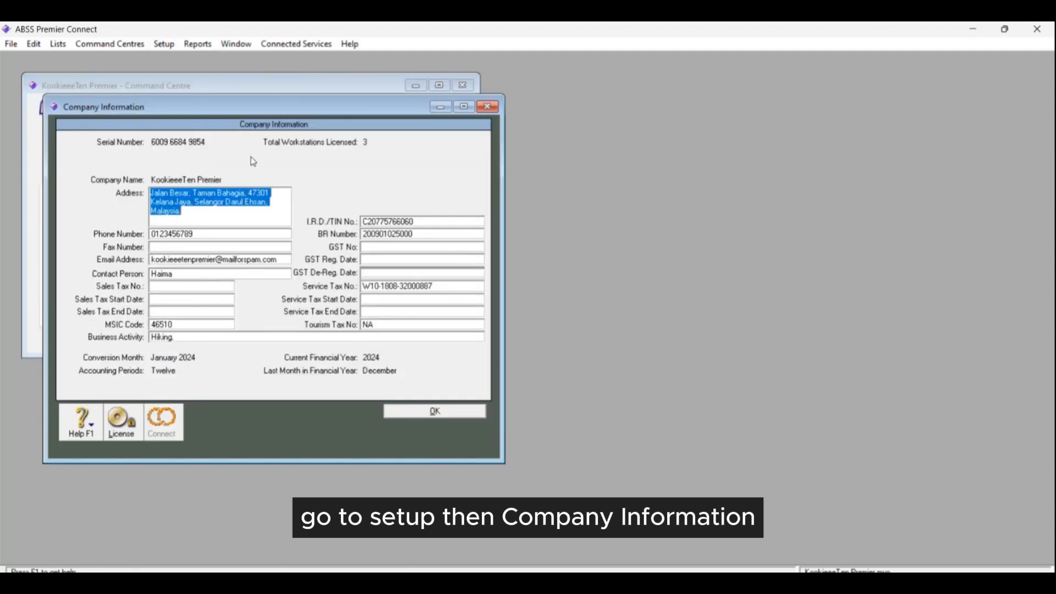
{"action": "left_click", "coordinate": [244, 224]}
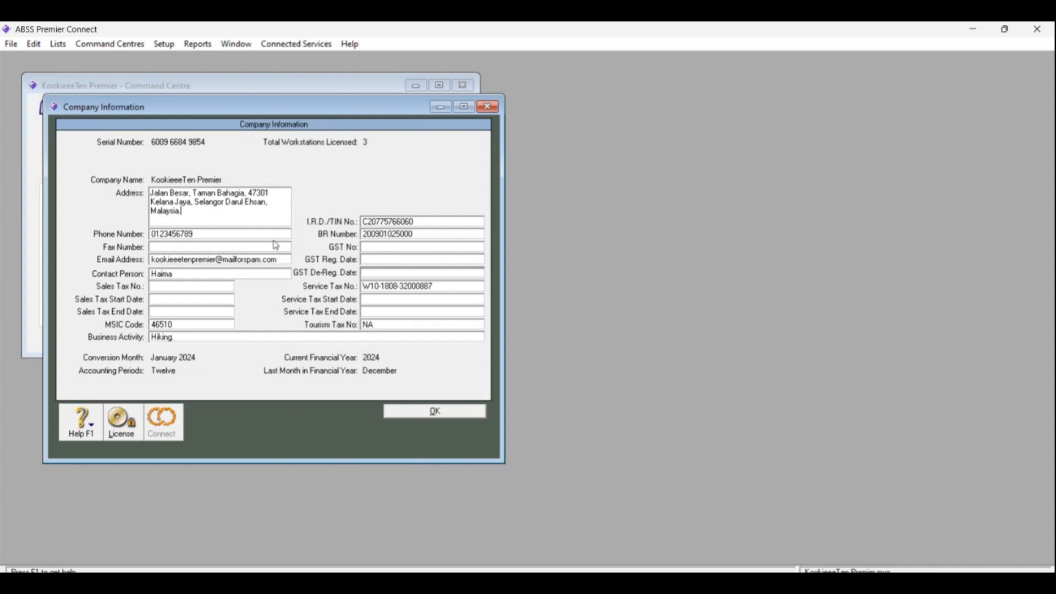
{"action": "left_click", "coordinate": [211, 234]}
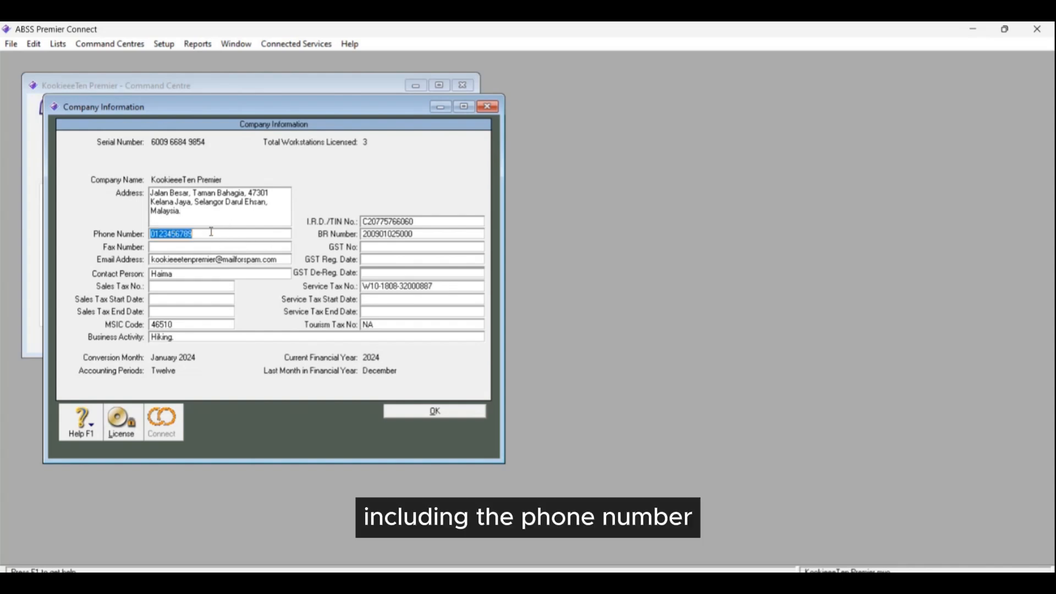
{"action": "left_click", "coordinate": [427, 232]}
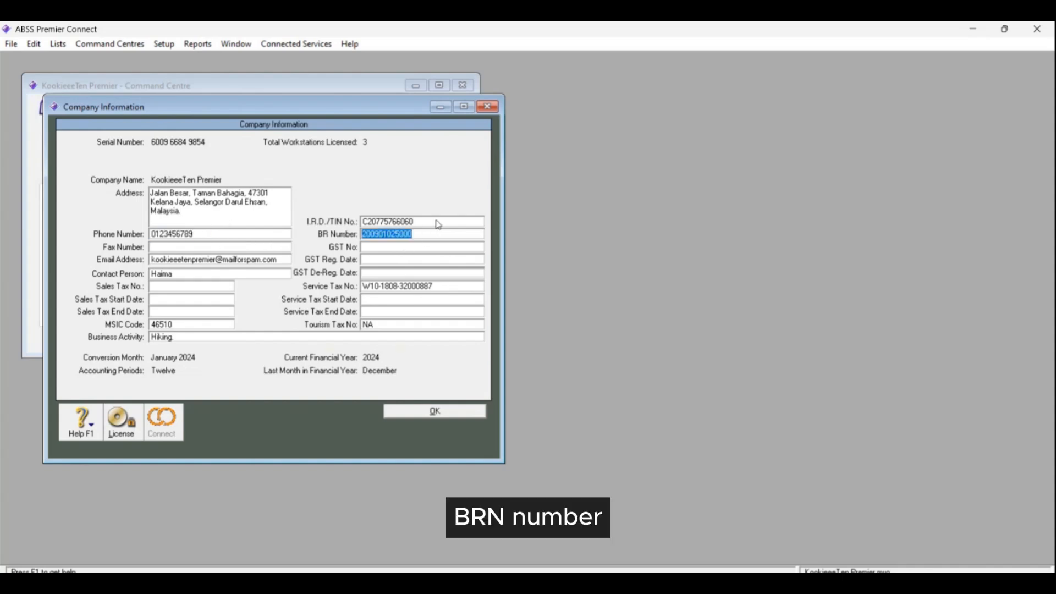
{"action": "left_click", "coordinate": [437, 221]}
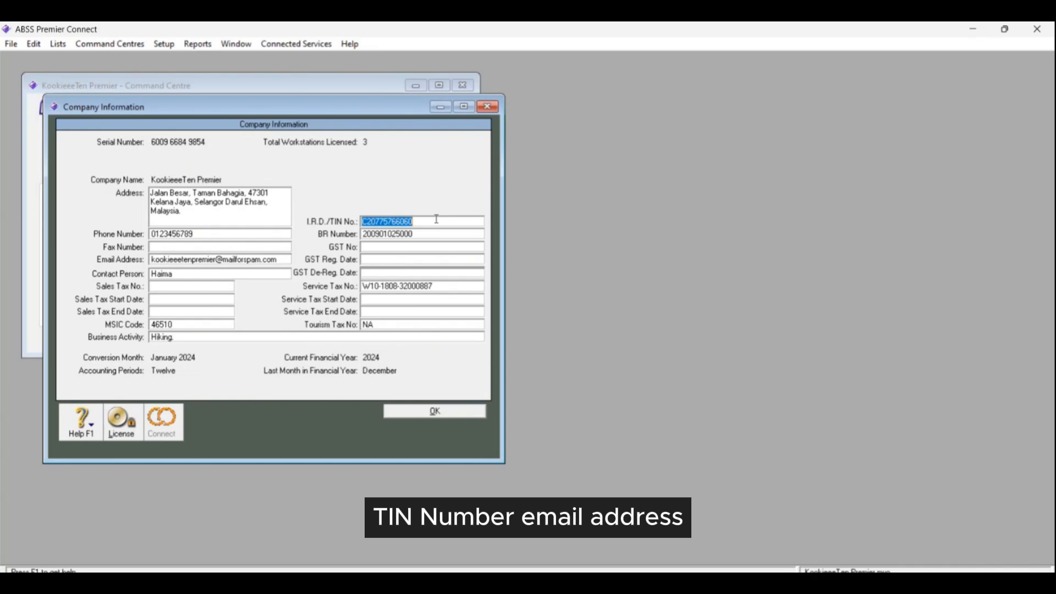
{"action": "left_click", "coordinate": [285, 261]}
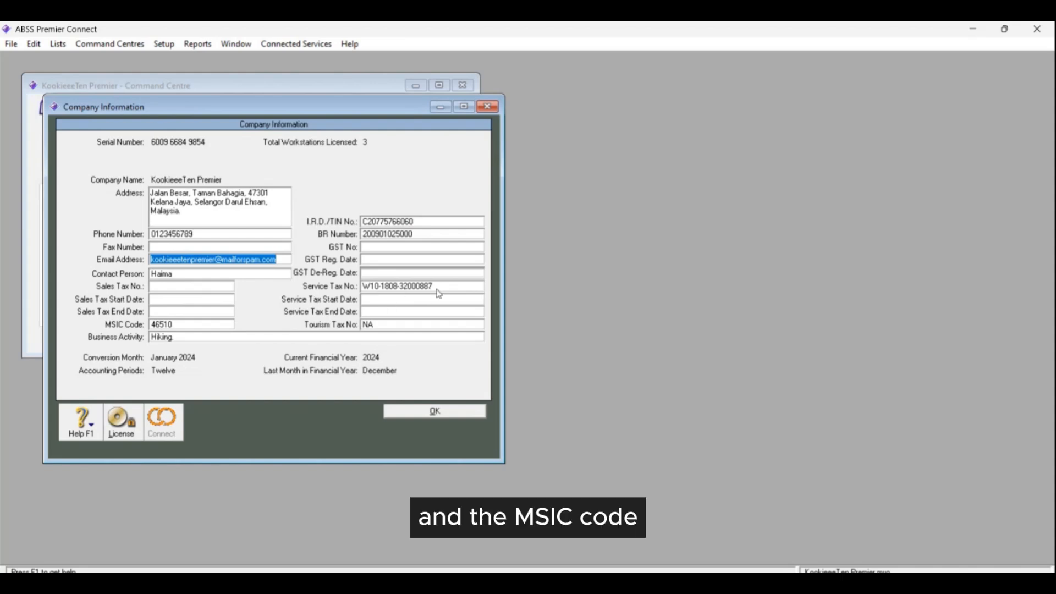
{"action": "left_click", "coordinate": [186, 328]}
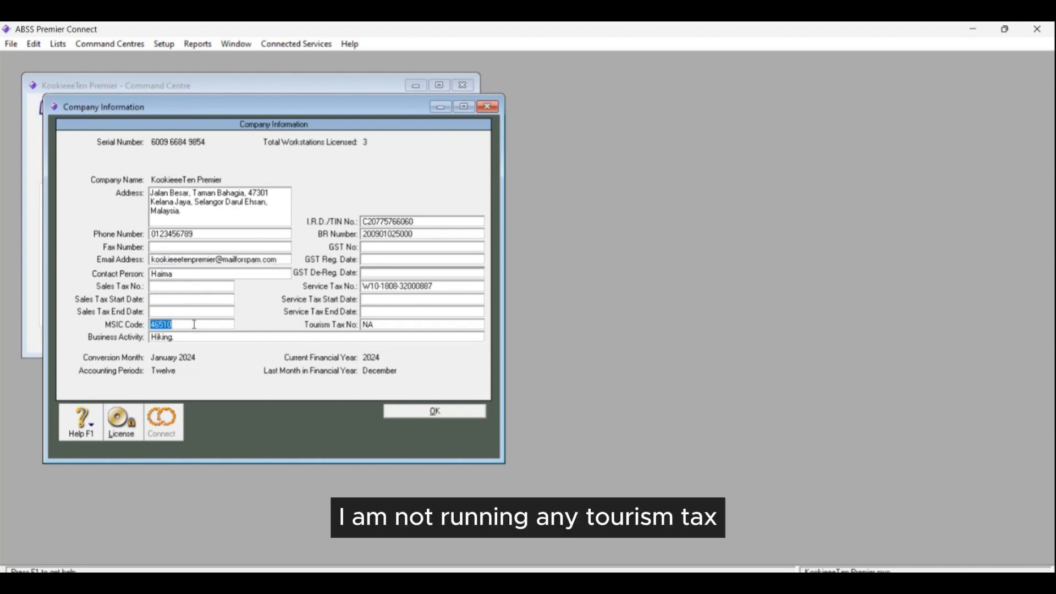
{"action": "left_click", "coordinate": [194, 324]}
{"action": "left_click", "coordinate": [384, 325]}
{"action": "left_click", "coordinate": [397, 324]}
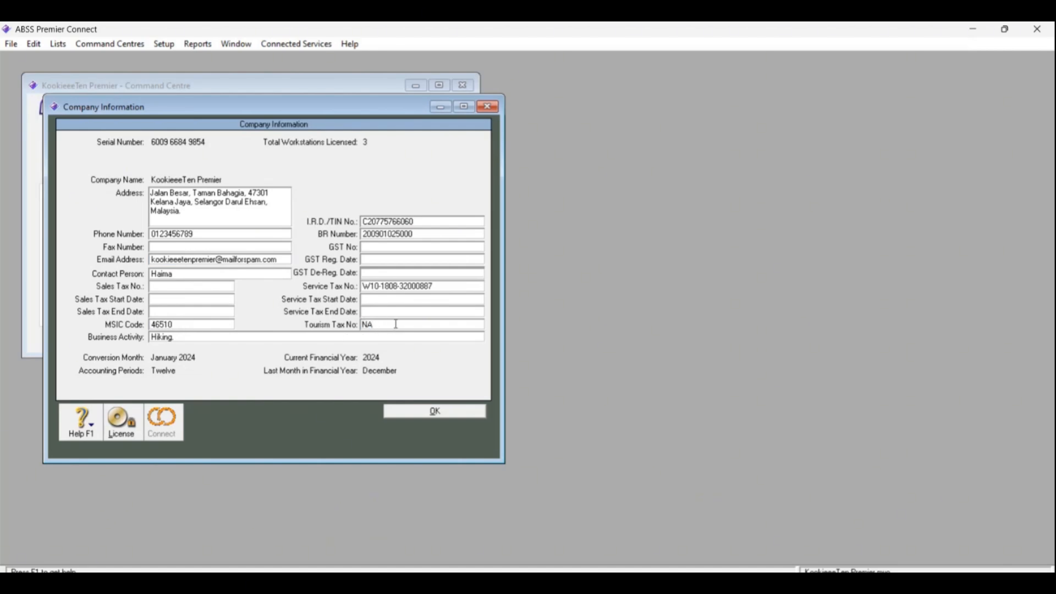
Set the company's business activity to "Selling software to support LHDN E-Invoice." and save the company information.
{"action": "left_click", "coordinate": [251, 338]}
{"action": "type", "text": "Selling"}
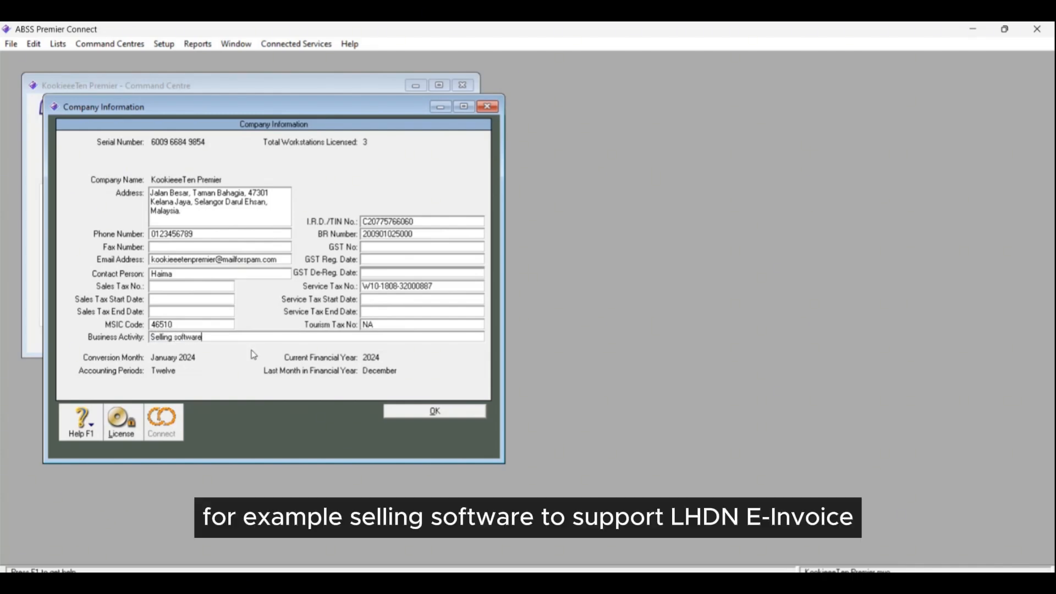
{"action": "type", "text": " software to support "}
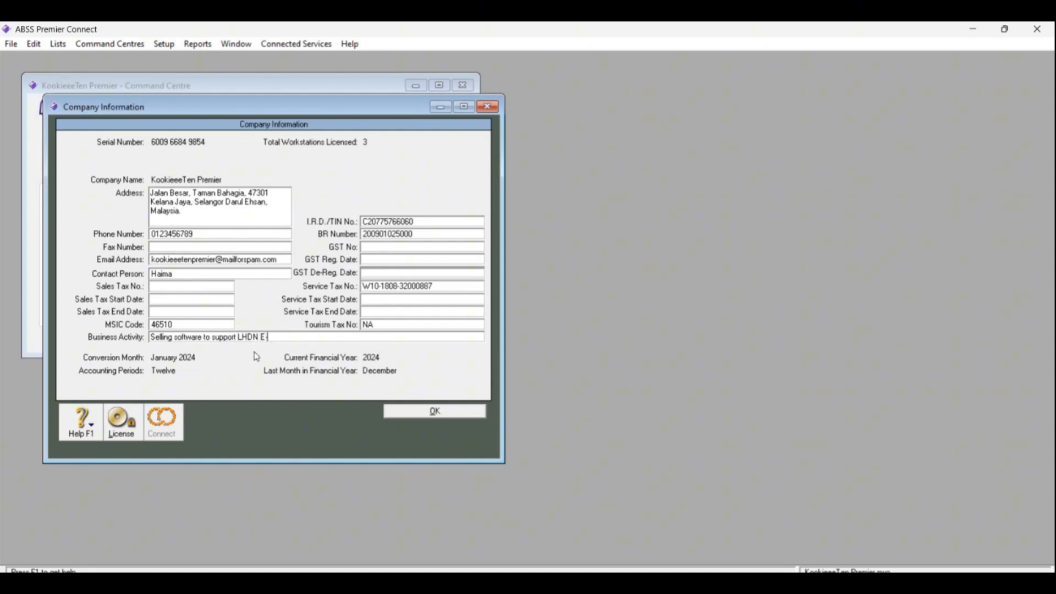
{"action": "type", "text": "LHDN E-Invoice"}
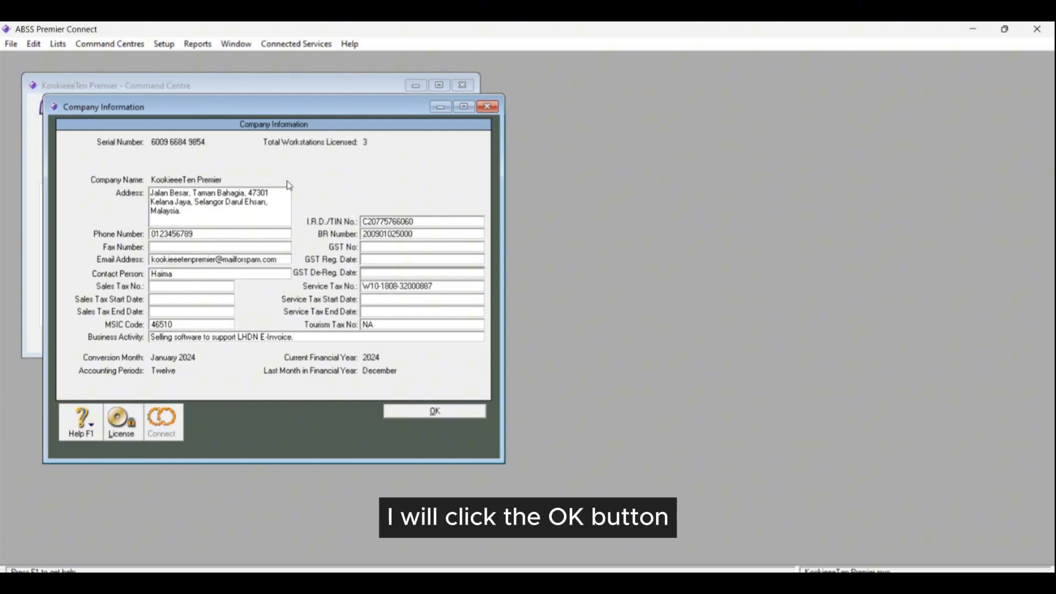
{"action": "left_click", "coordinate": [435, 411]}
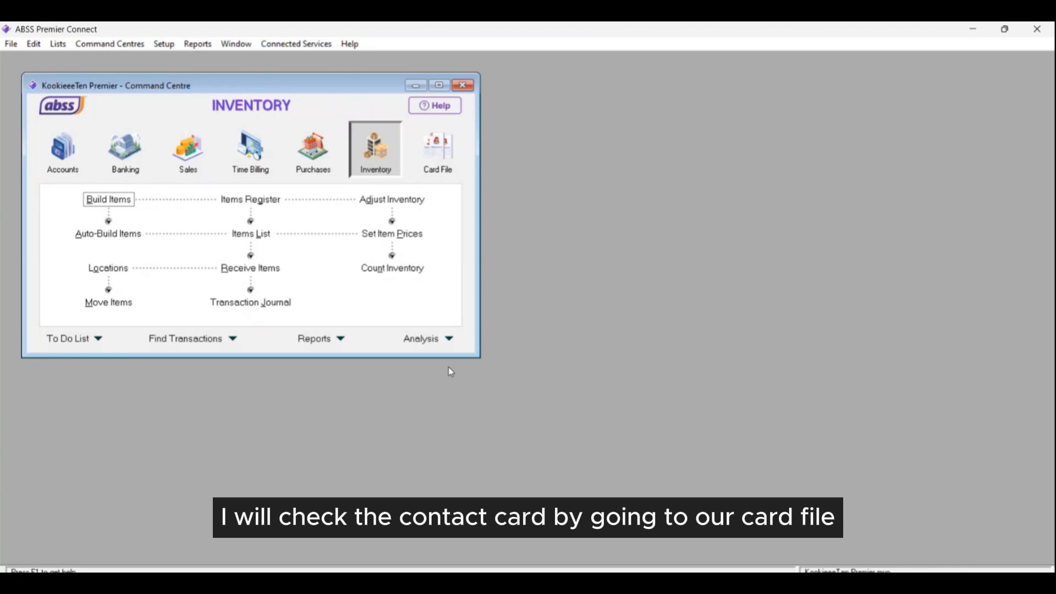
Open the CustomerTwo card from the Cards List and check its address locations, phone number and email.
{"action": "left_click", "coordinate": [437, 159]}
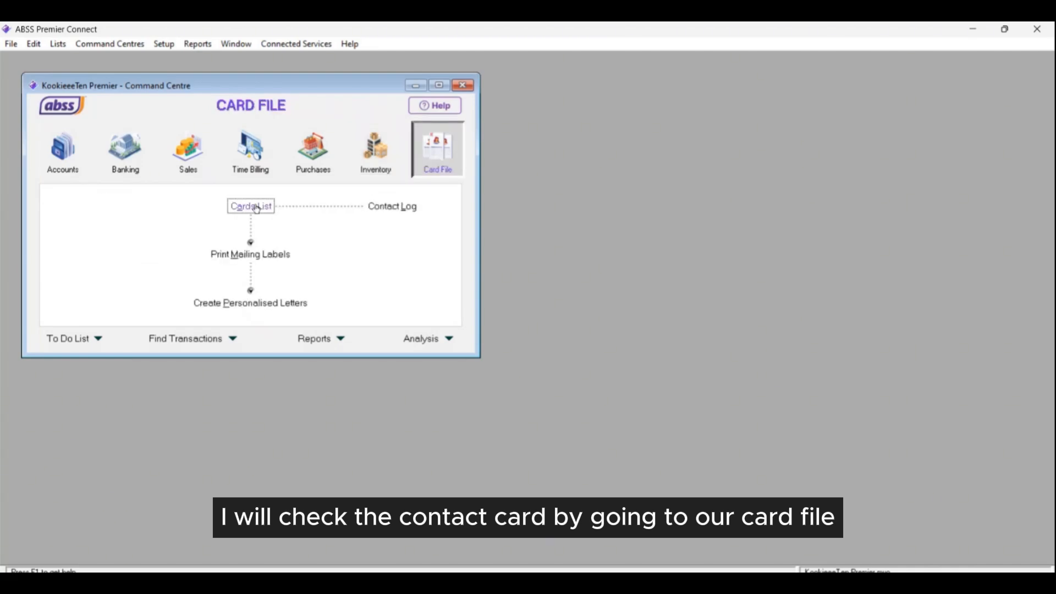
{"action": "left_click", "coordinate": [257, 208]}
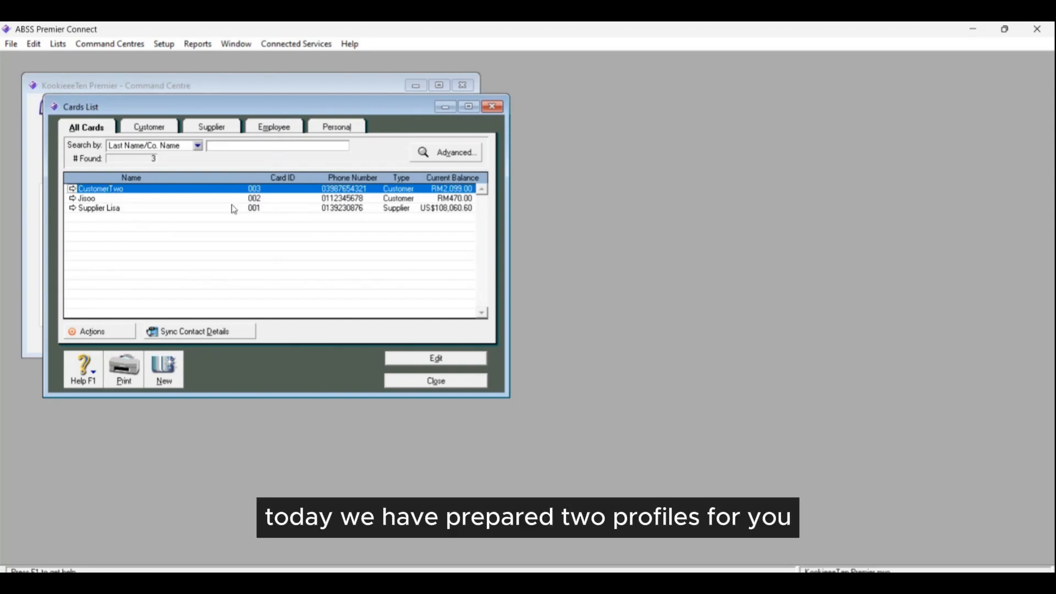
{"action": "left_click", "coordinate": [427, 360]}
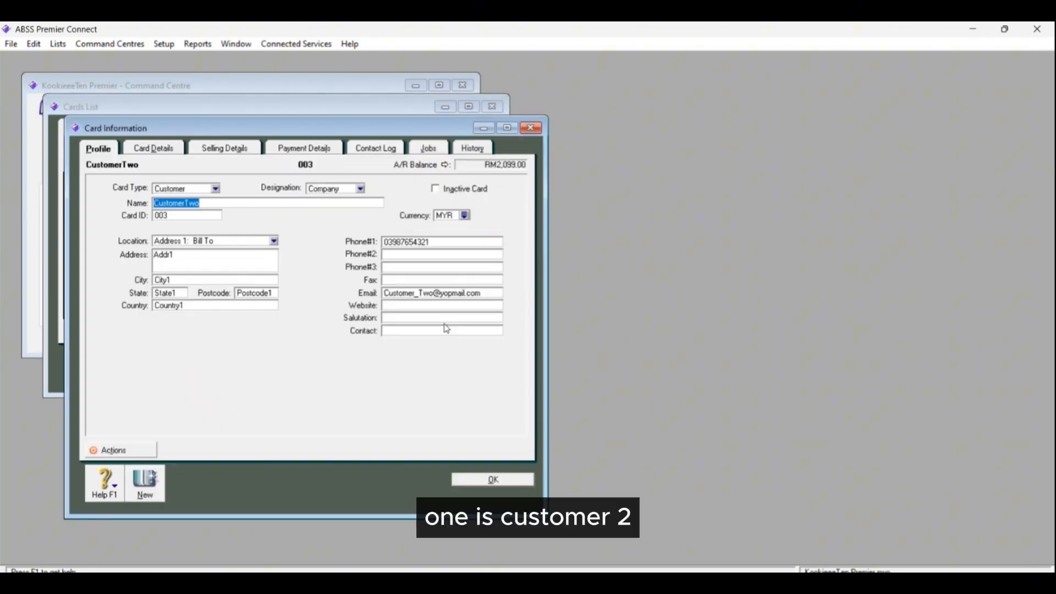
{"action": "left_click", "coordinate": [273, 242]}
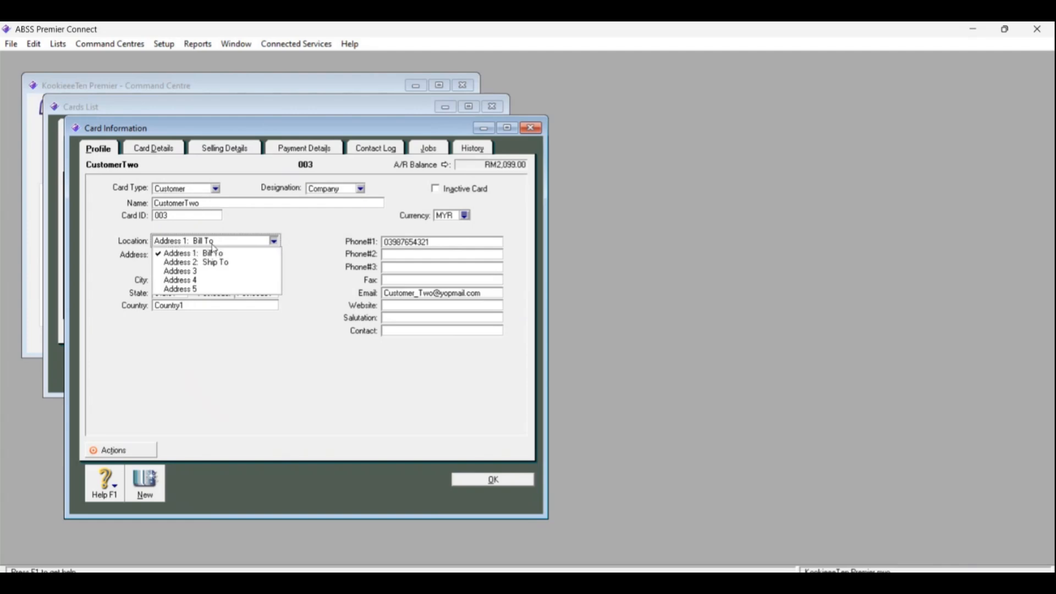
{"action": "left_click", "coordinate": [315, 220]}
{"action": "left_click", "coordinate": [463, 243]}
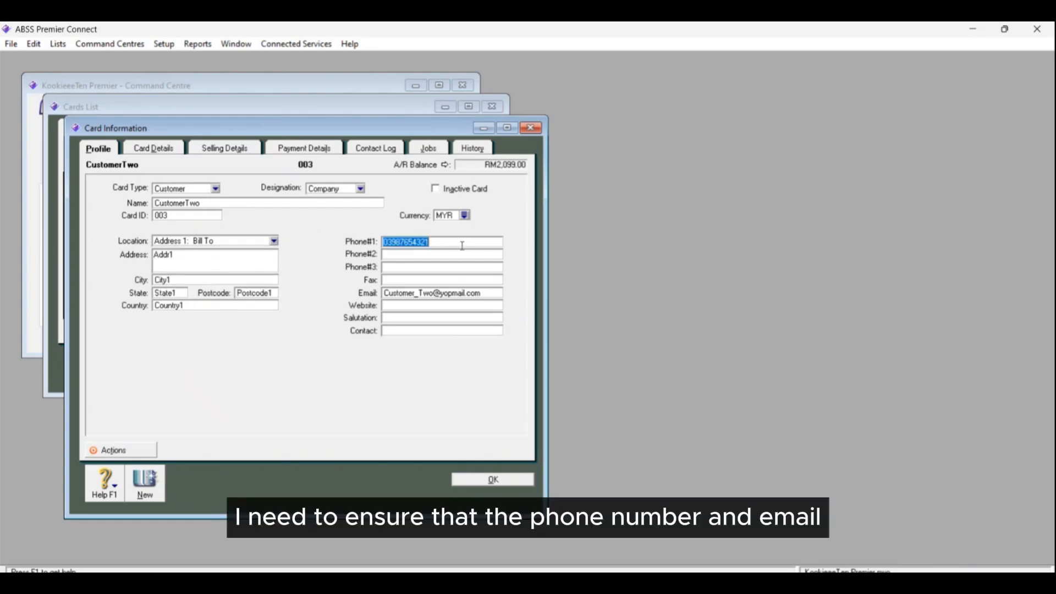
{"action": "left_click", "coordinate": [471, 295]}
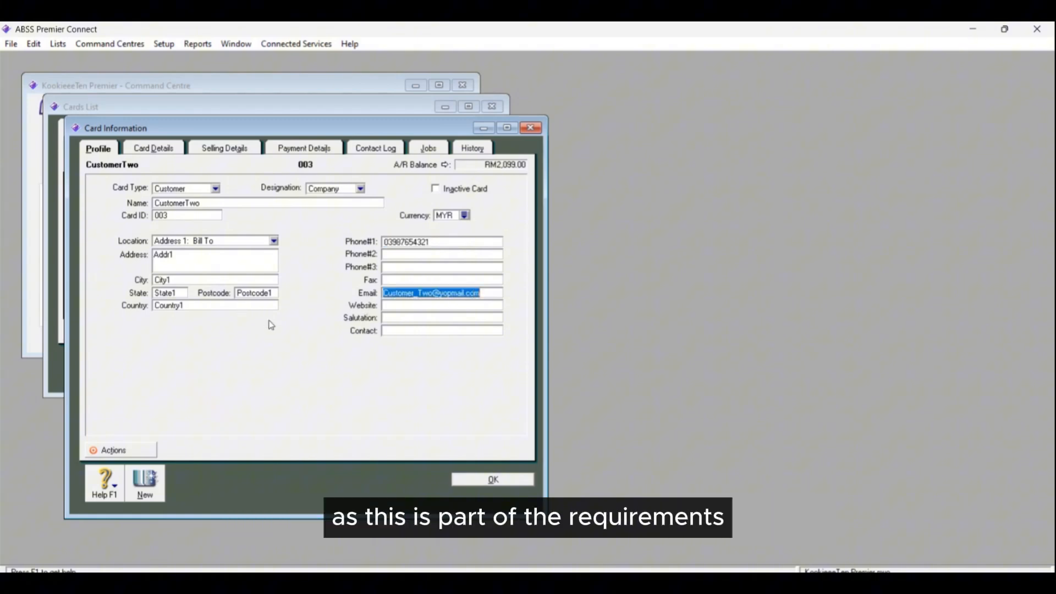
Check the customer's card details, and the BRN/IC/Passport, TIN number and MSIC code in the selling details.
{"action": "left_click", "coordinate": [153, 150]}
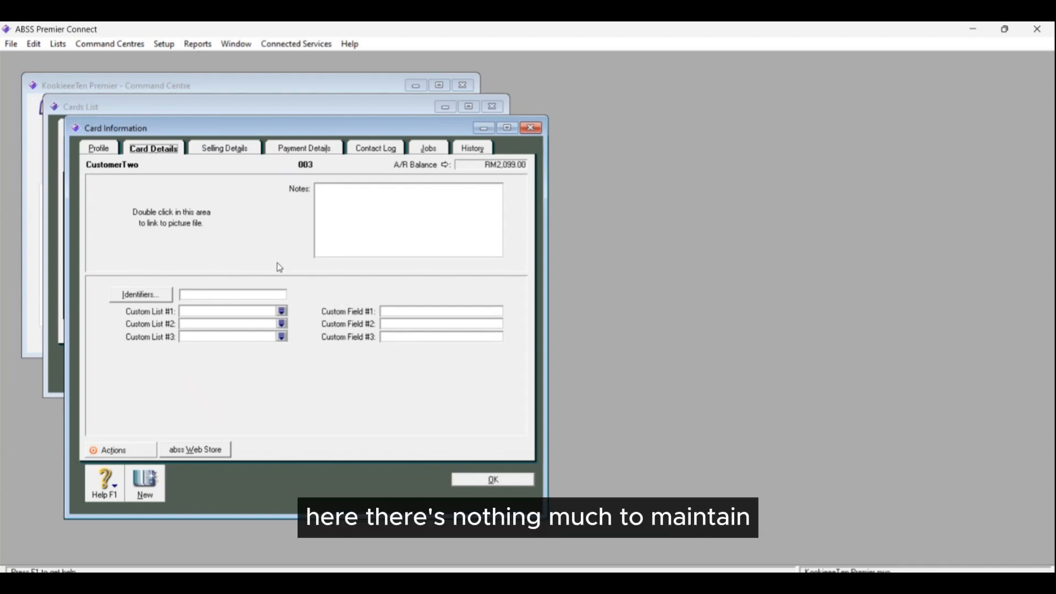
{"action": "left_click", "coordinate": [221, 147]}
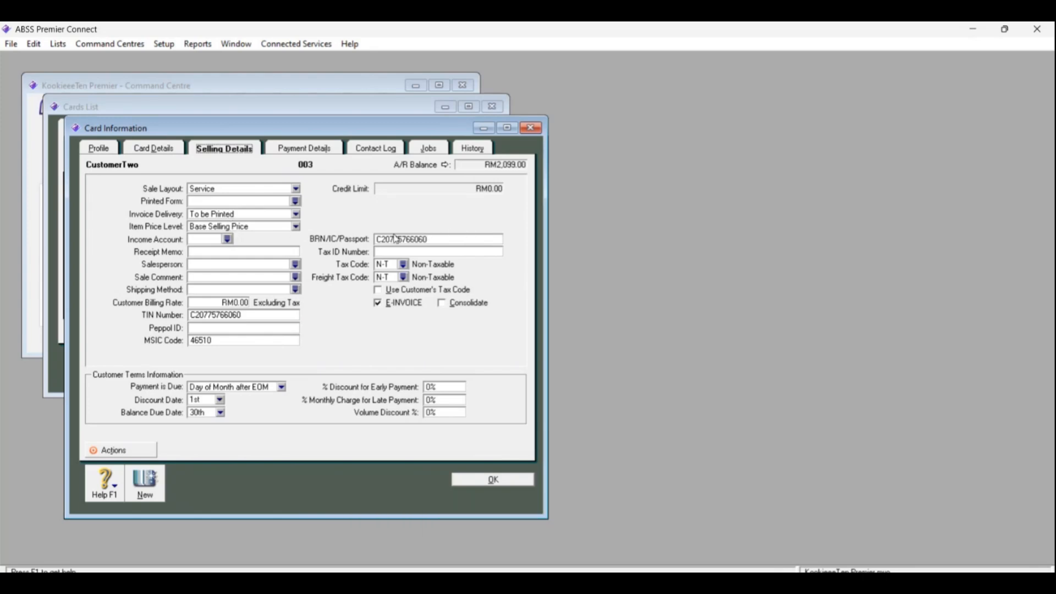
{"action": "left_click", "coordinate": [453, 240]}
{"action": "left_click", "coordinate": [462, 240]}
{"action": "left_click", "coordinate": [256, 314]}
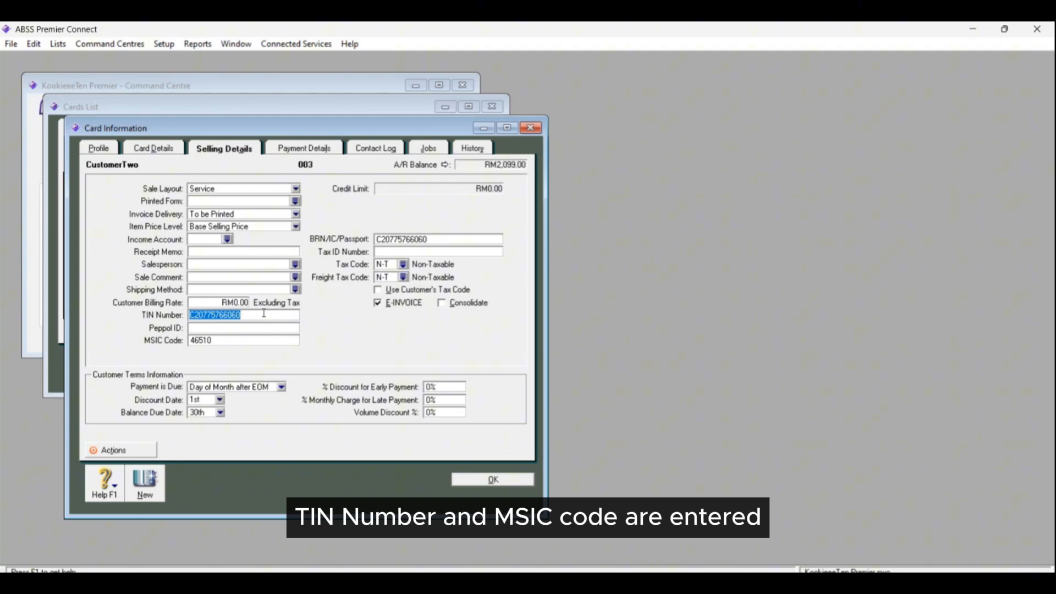
{"action": "left_click", "coordinate": [235, 340]}
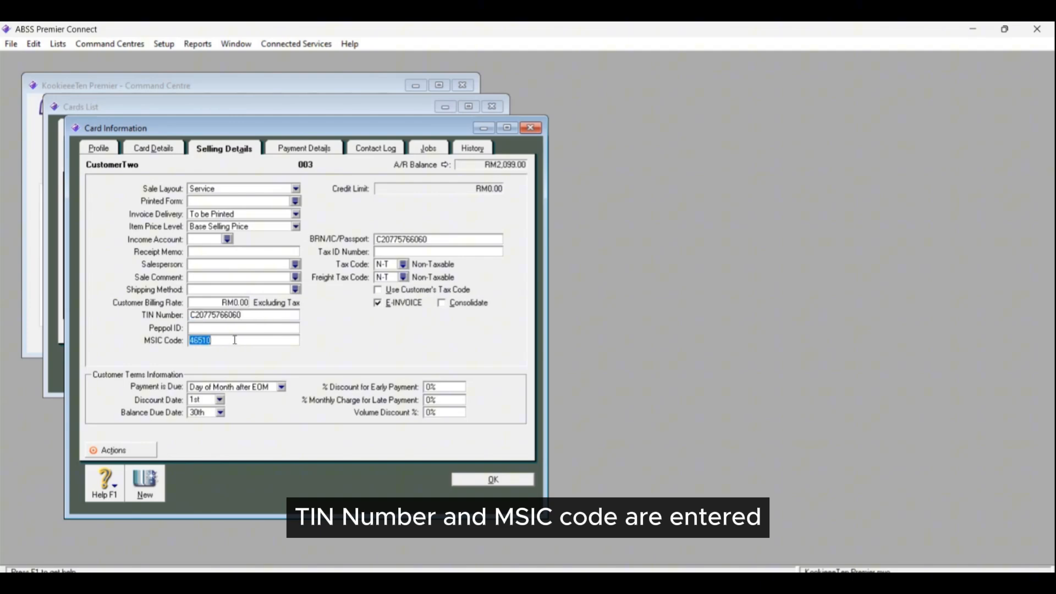
{"action": "left_click", "coordinate": [235, 340]}
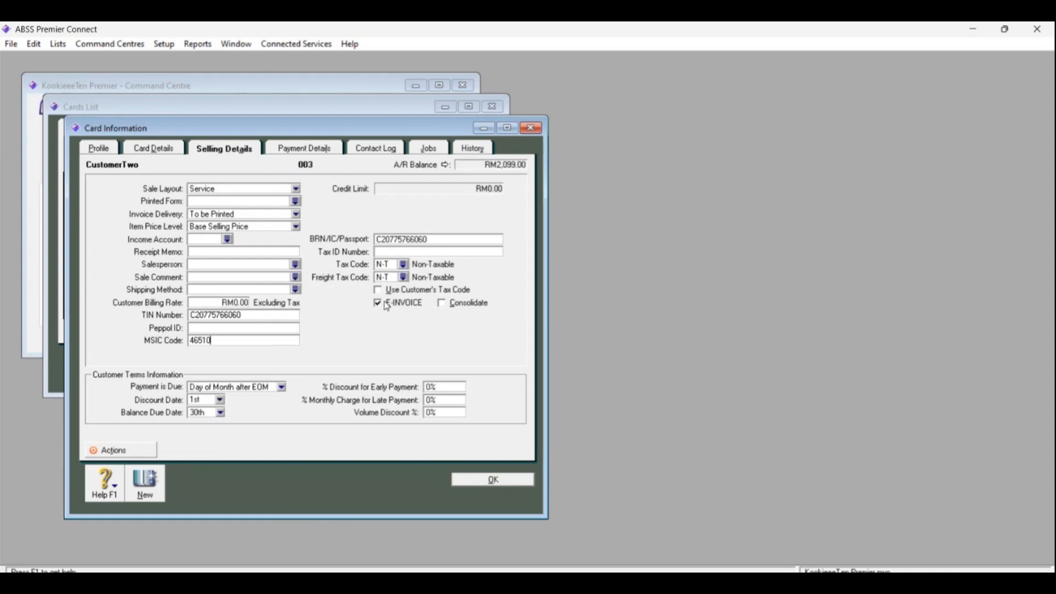
Look through the customer's payment details, contact log, jobs and history, return to the selling details and close the card with OK.
{"action": "left_click", "coordinate": [297, 149]}
{"action": "left_click", "coordinate": [370, 146]}
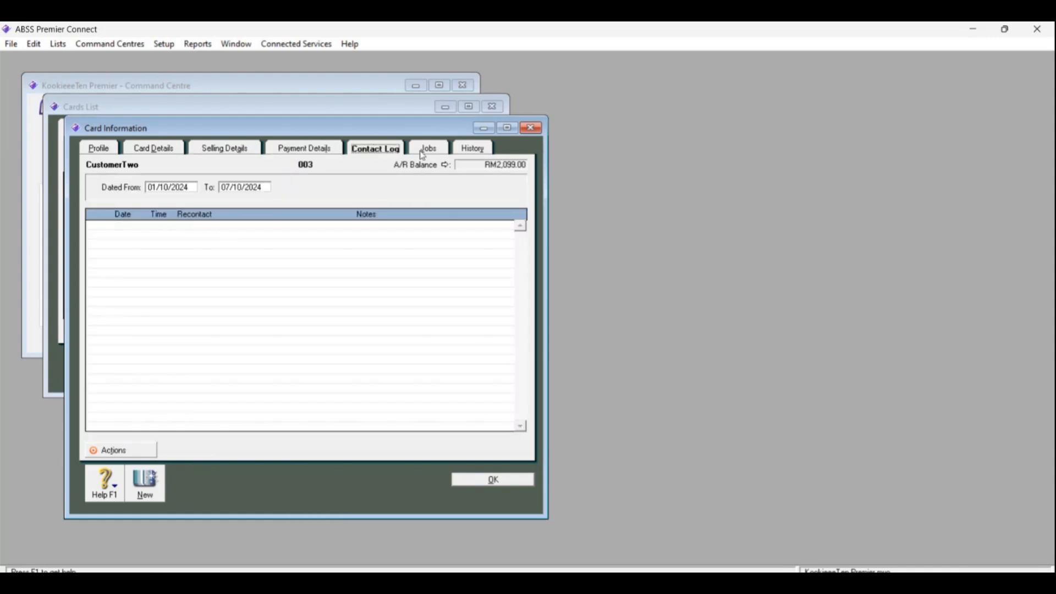
{"action": "left_click", "coordinate": [422, 152]}
{"action": "left_click", "coordinate": [466, 151]}
{"action": "left_click", "coordinate": [242, 150]}
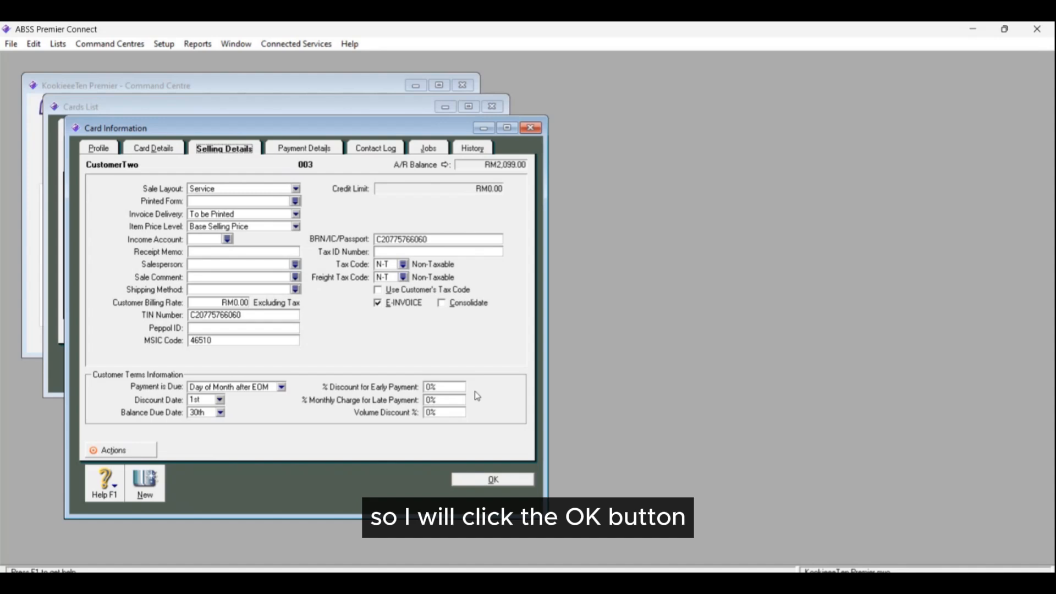
{"action": "left_click", "coordinate": [493, 480]}
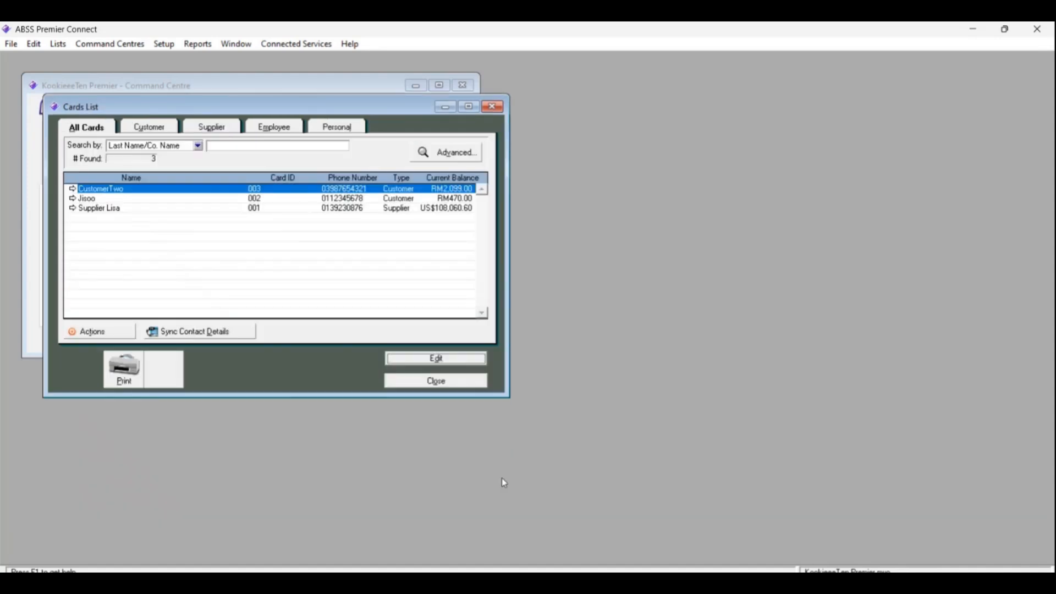
Open the supplier's card from the Cards List and check its name and address locations.
{"action": "left_click", "coordinate": [109, 209]}
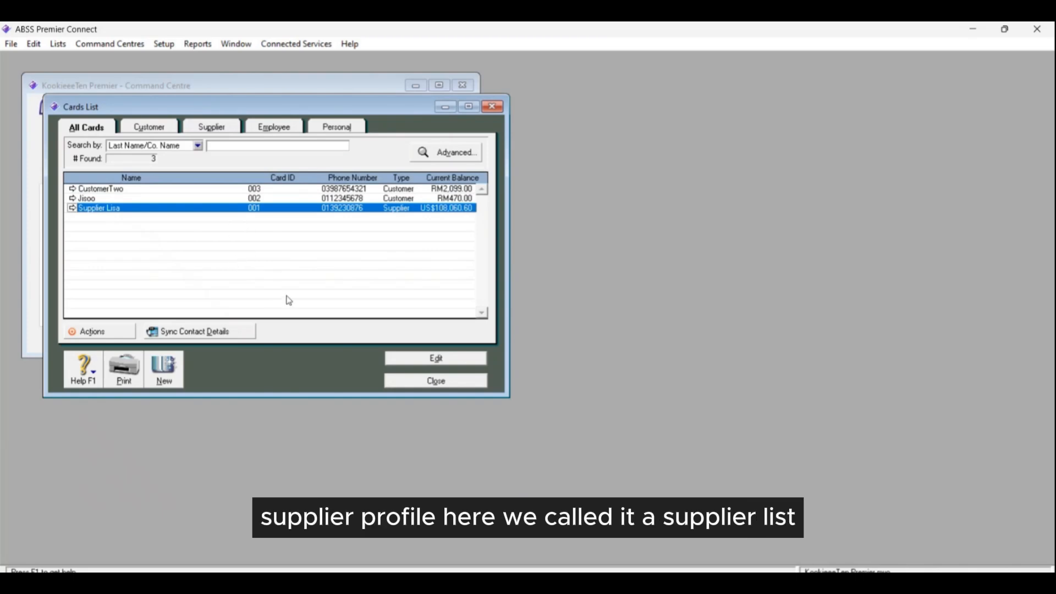
{"action": "left_click", "coordinate": [426, 361]}
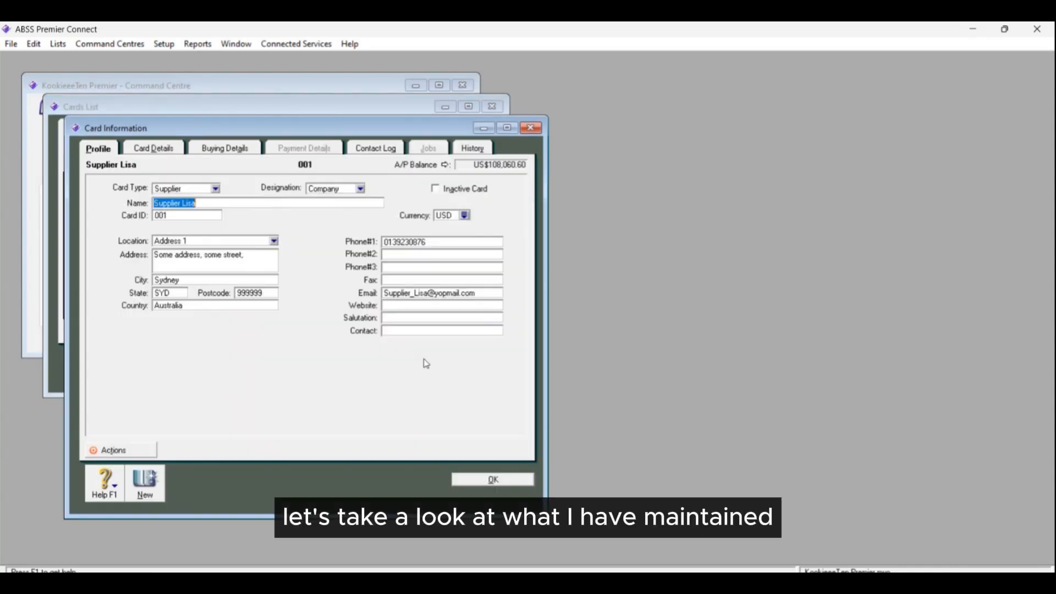
{"action": "left_click", "coordinate": [220, 204]}
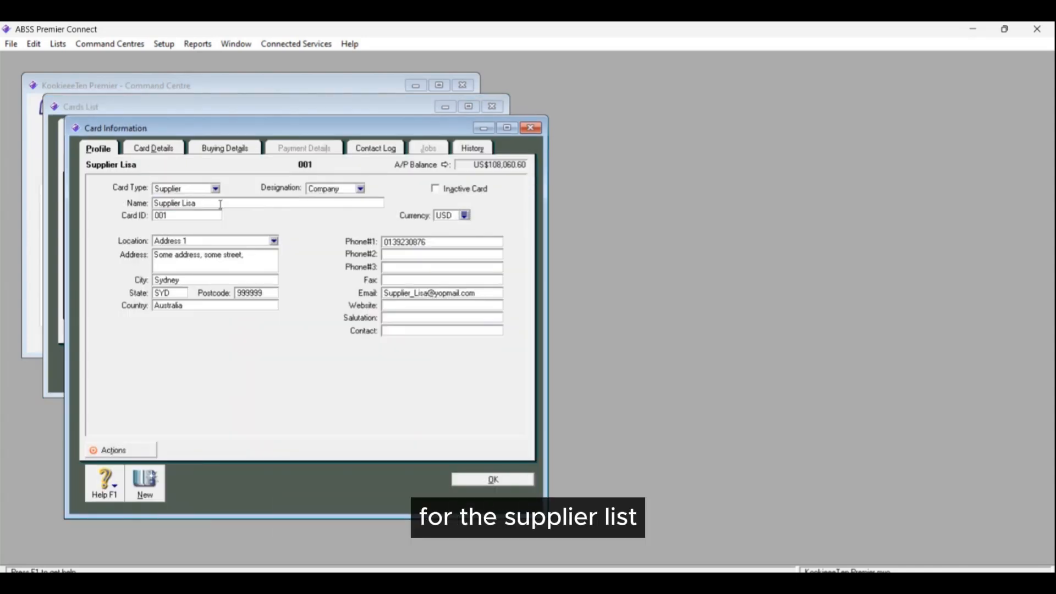
{"action": "left_click", "coordinate": [278, 242]}
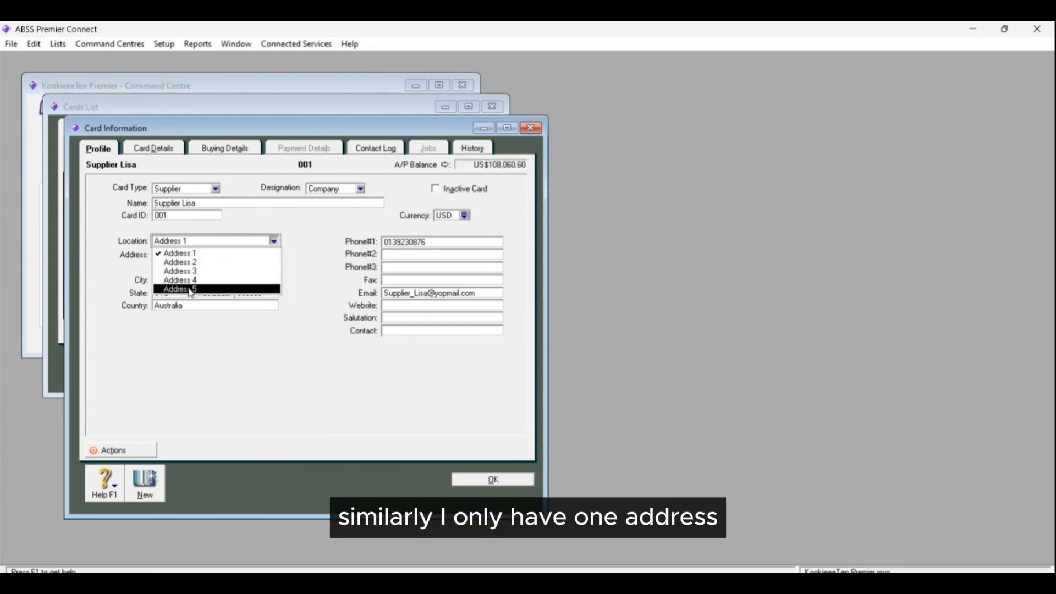
{"action": "left_click", "coordinate": [291, 376]}
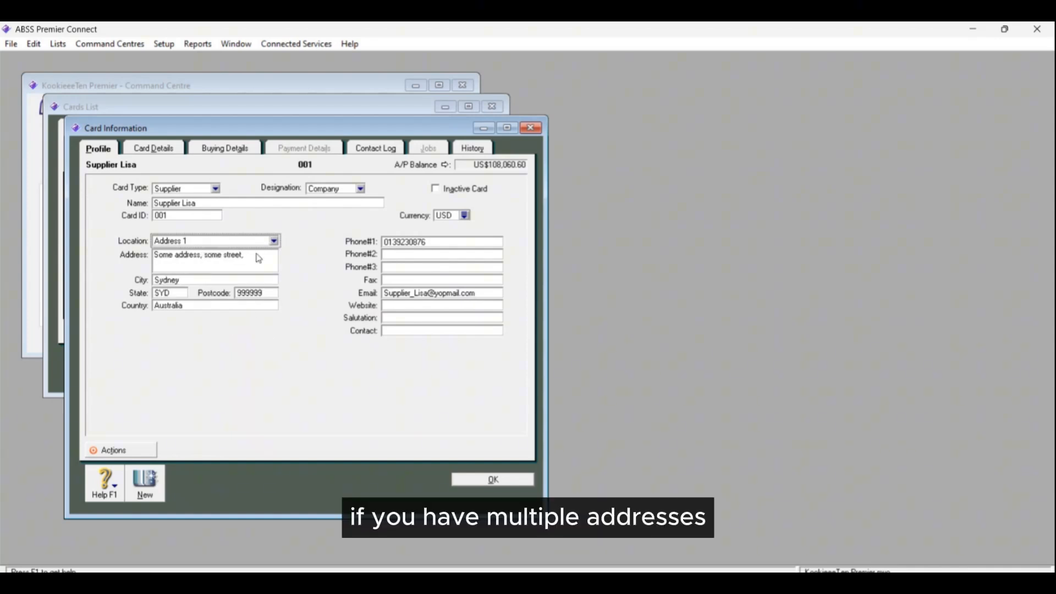
Check the country, phone number and email in the supplier's profile.
{"action": "left_click", "coordinate": [207, 306]}
{"action": "left_click", "coordinate": [209, 306]}
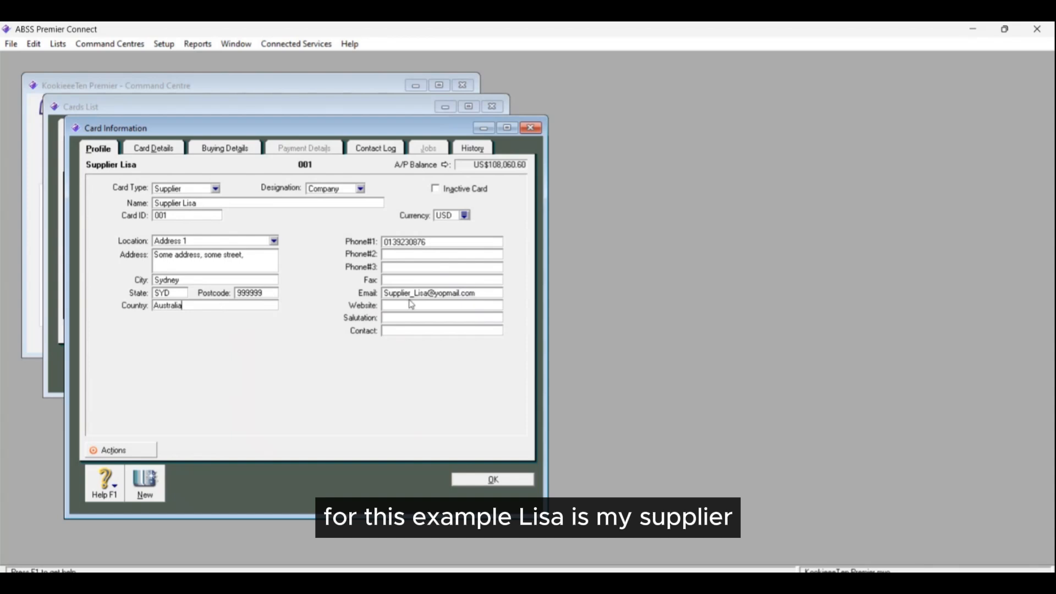
{"action": "left_click", "coordinate": [444, 242]}
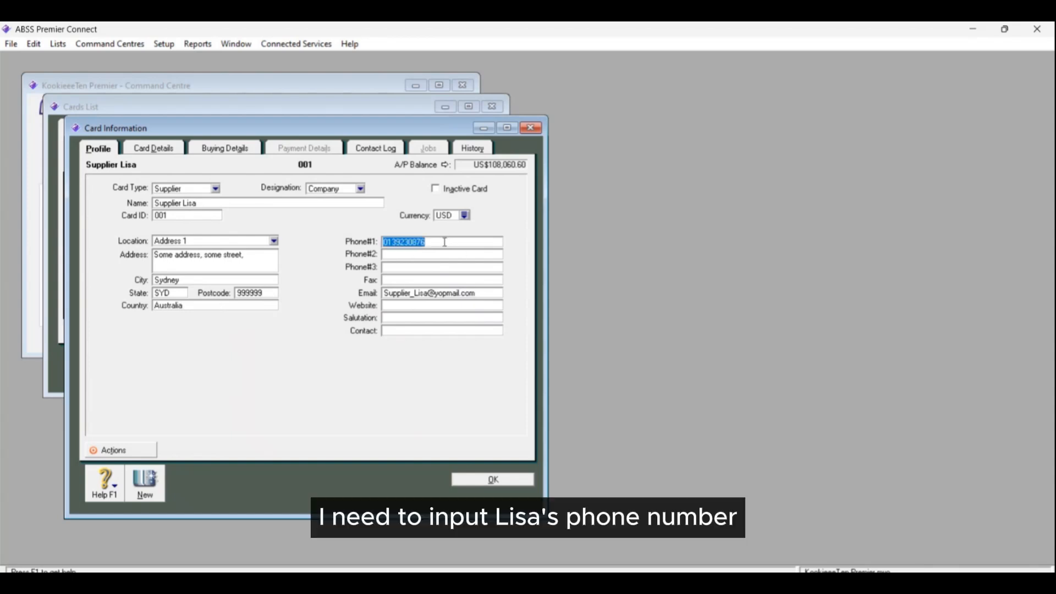
{"action": "left_click", "coordinate": [445, 242]}
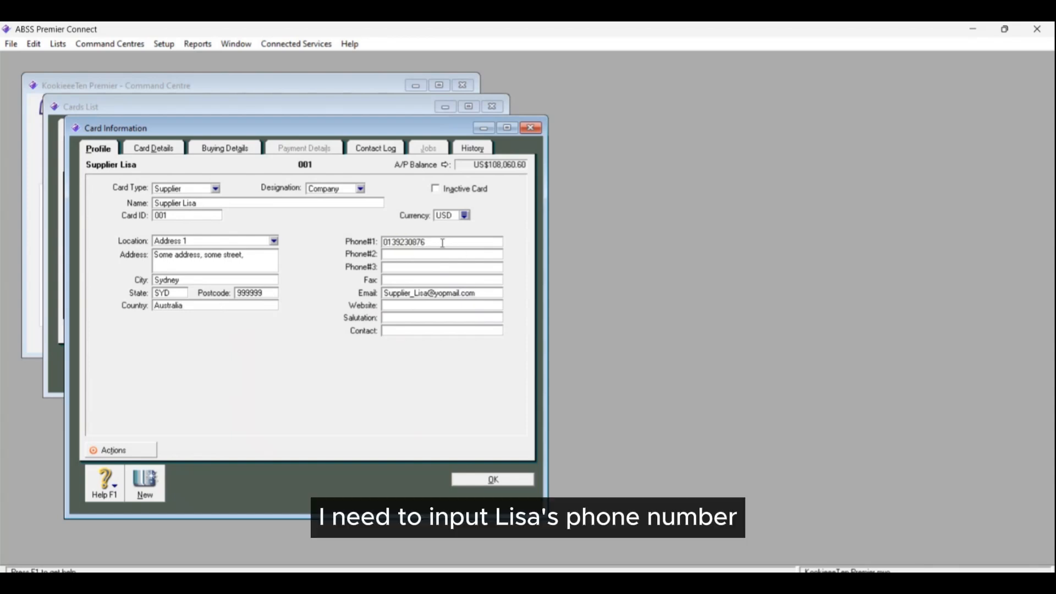
{"action": "left_click", "coordinate": [486, 295]}
{"action": "left_click", "coordinate": [493, 293]}
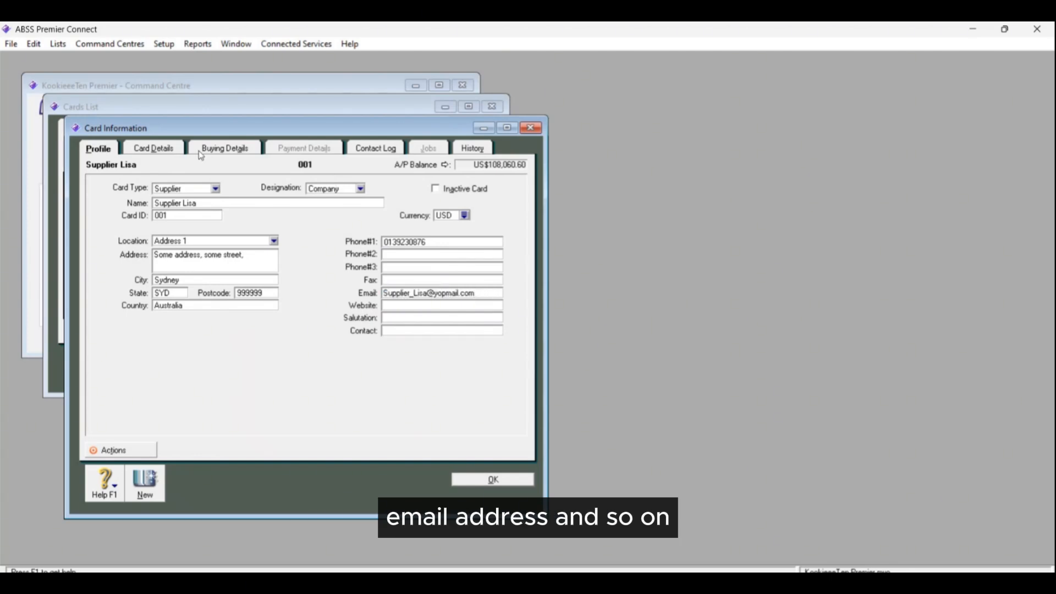
Check the supplier's card details, and the BRN/IC/Passport, TIN number and MSIC code in the buying details.
{"action": "left_click", "coordinate": [165, 153]}
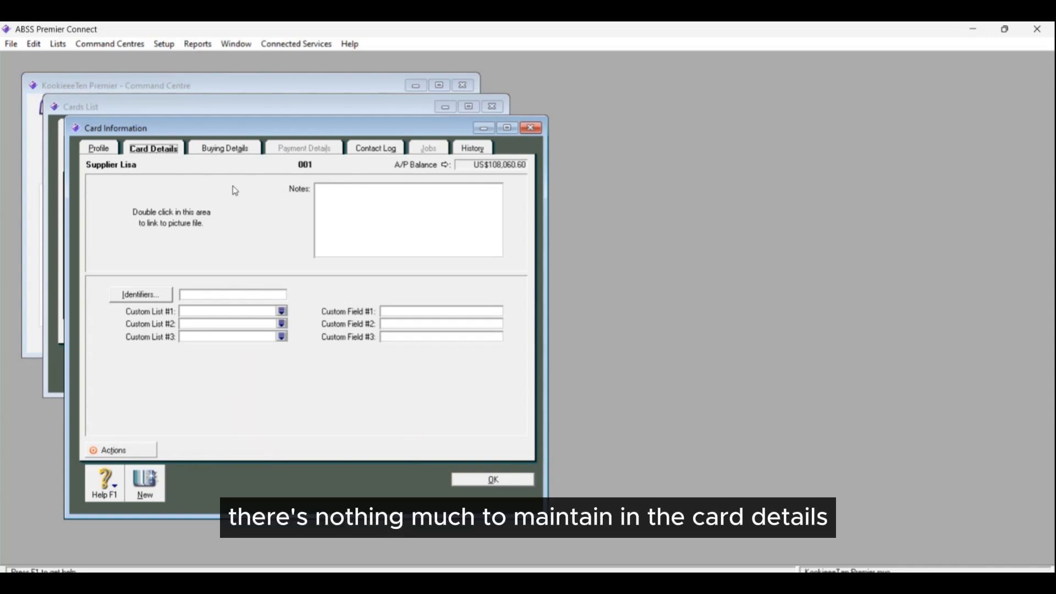
{"action": "left_click", "coordinate": [221, 148]}
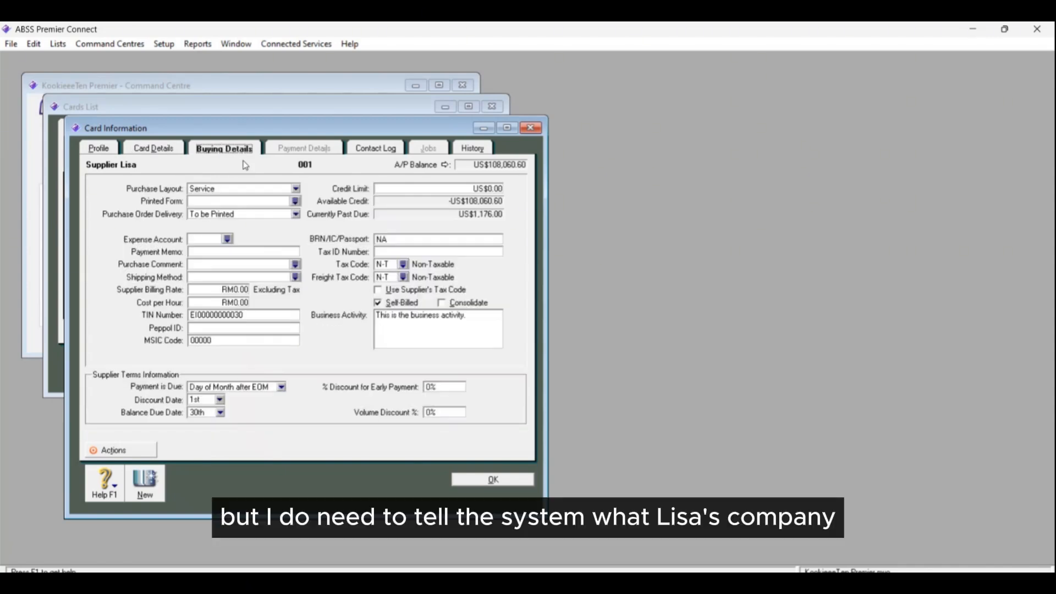
{"action": "left_click", "coordinate": [424, 240]}
{"action": "left_click", "coordinate": [434, 239]}
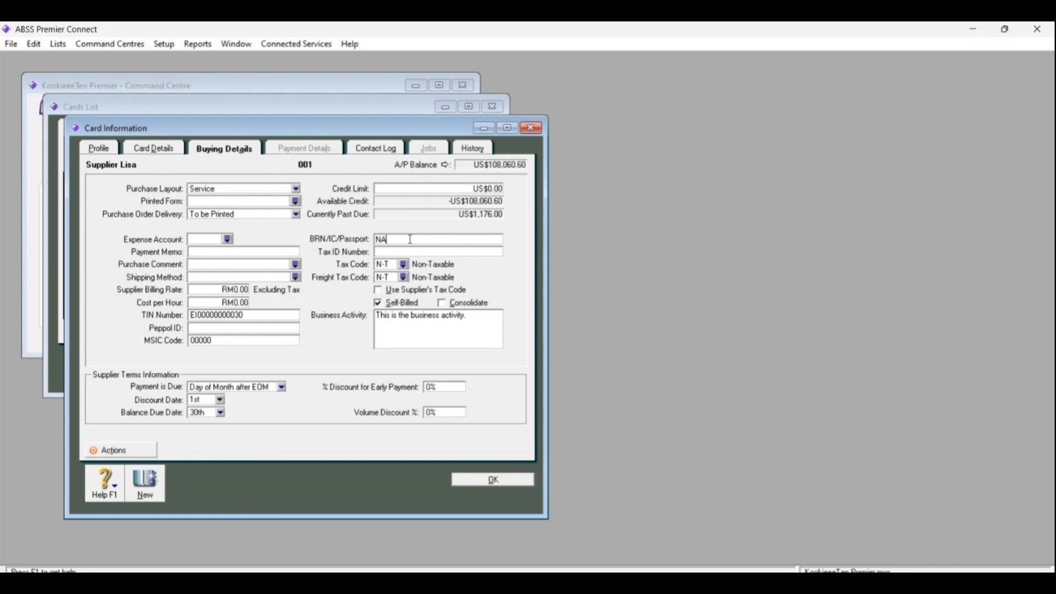
{"action": "double_click", "coordinate": [269, 315]}
{"action": "left_click", "coordinate": [213, 314]}
{"action": "left_click", "coordinate": [264, 318]}
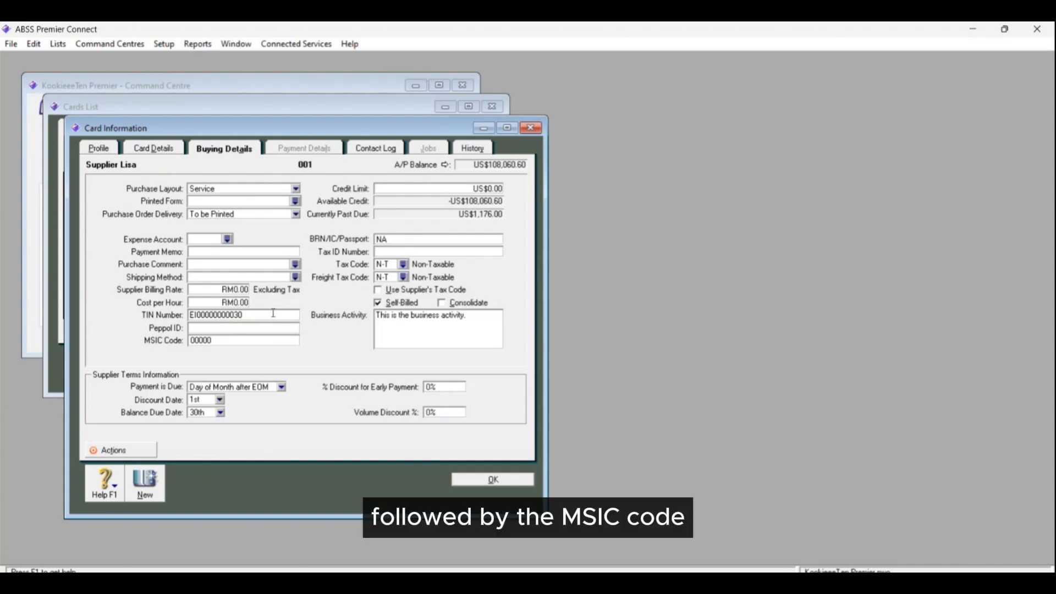
{"action": "left_click", "coordinate": [233, 339]}
{"action": "left_click", "coordinate": [245, 339]}
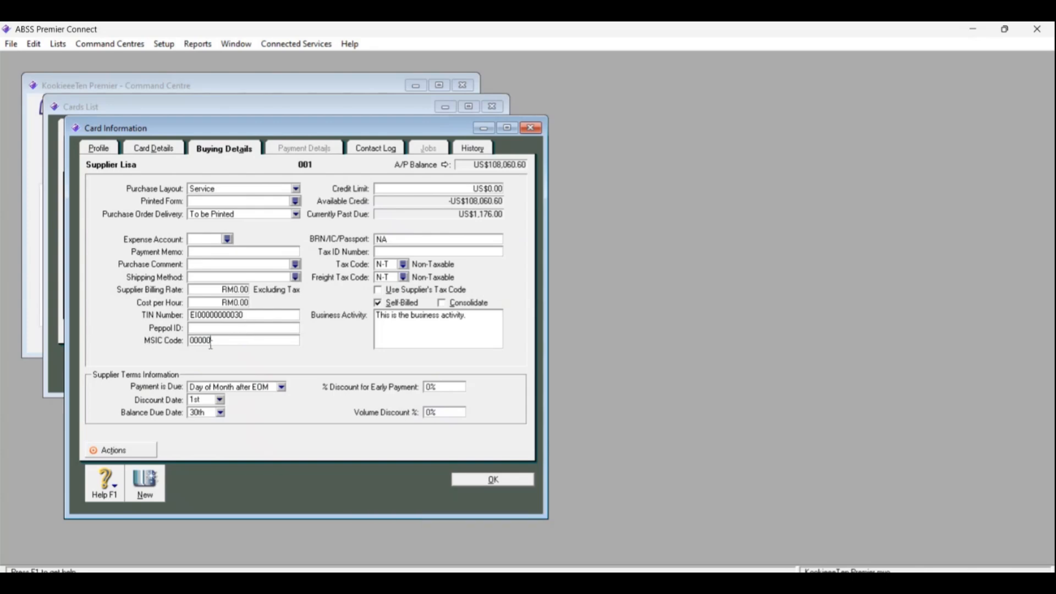
Check the Self-Billed option and the business activity in the supplier's buying details.
{"action": "left_click", "coordinate": [384, 303]}
{"action": "left_click", "coordinate": [474, 327]}
{"action": "left_click", "coordinate": [440, 315]}
Look through the supplier's contact log and history, return to the buying details and save the card.
{"action": "left_click", "coordinate": [374, 150]}
{"action": "left_click", "coordinate": [472, 149]}
{"action": "left_click", "coordinate": [248, 151]}
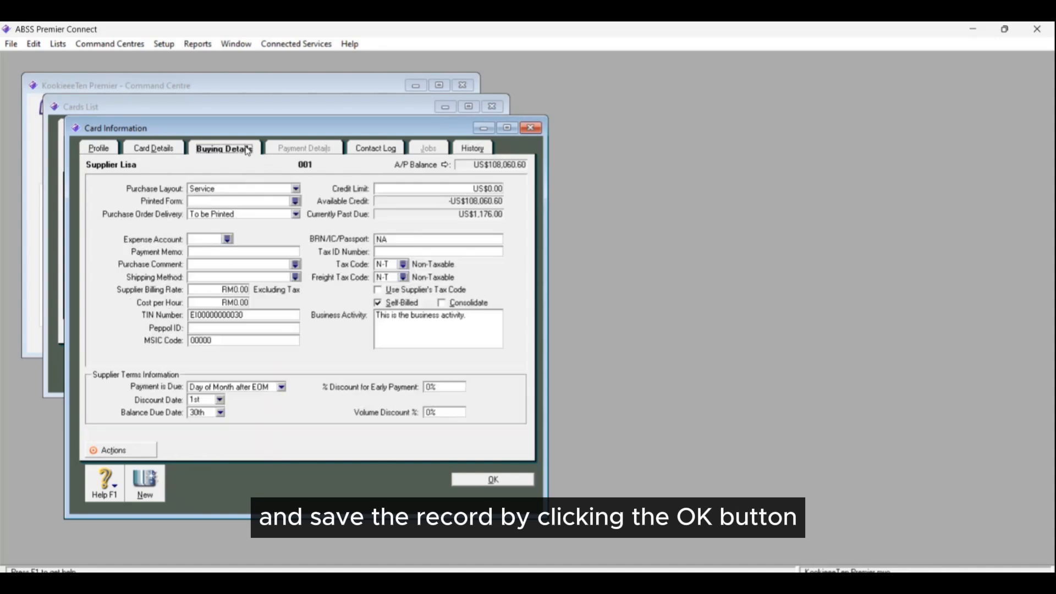
{"action": "left_click", "coordinate": [493, 480]}
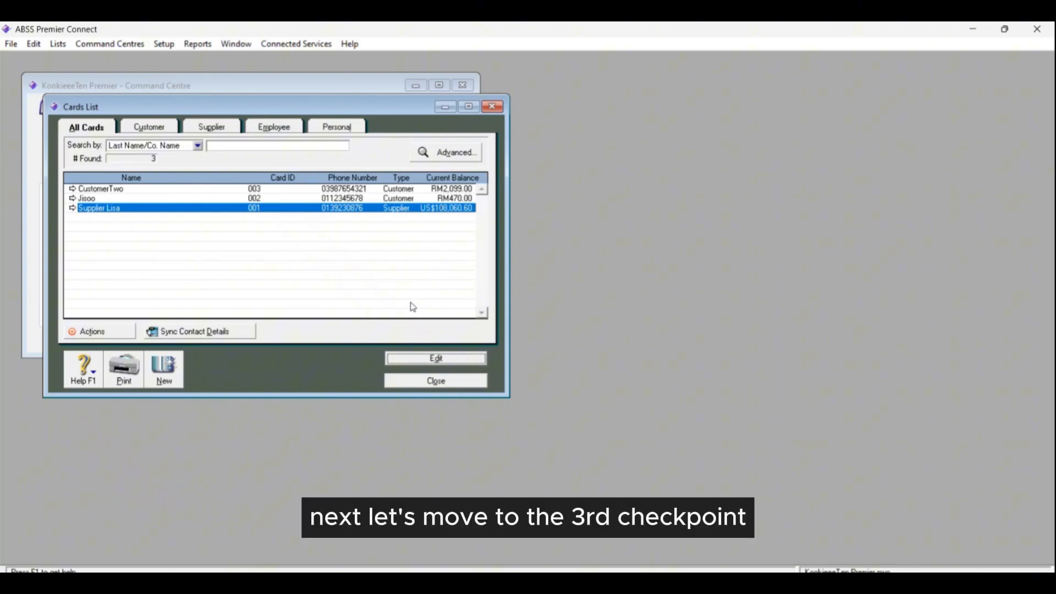
Close the Cards List and open the Same Song Tablet item from the inventory Items List for editing.
{"action": "left_click", "coordinate": [434, 380]}
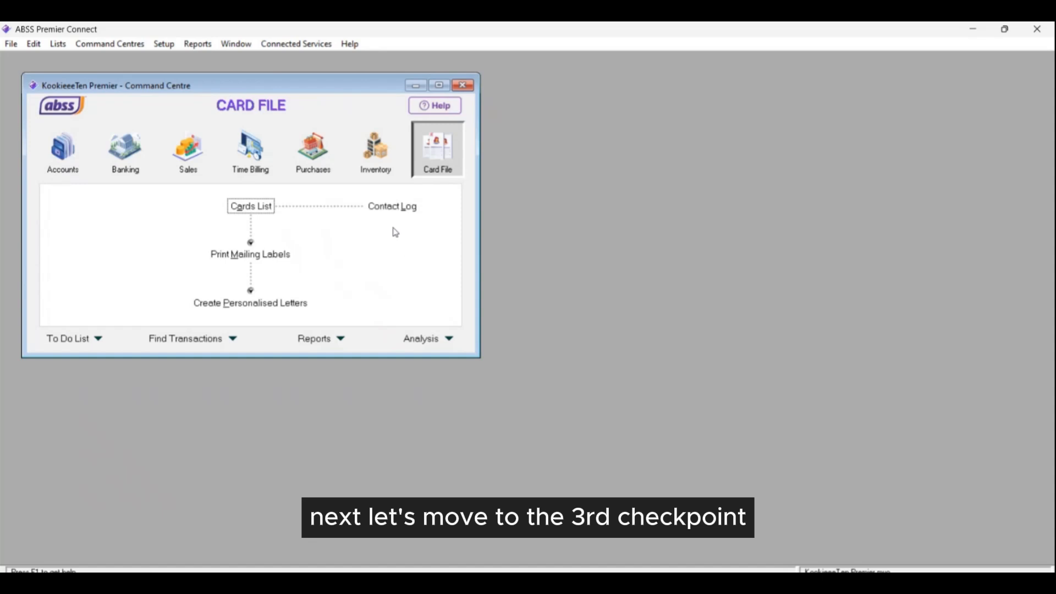
{"action": "left_click", "coordinate": [372, 164]}
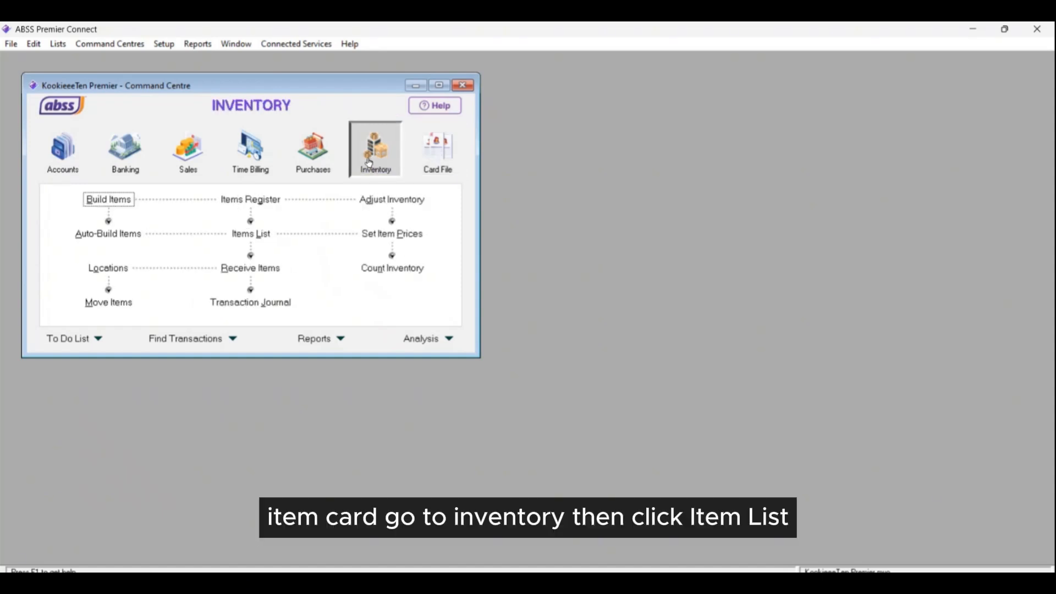
{"action": "left_click", "coordinate": [238, 233]}
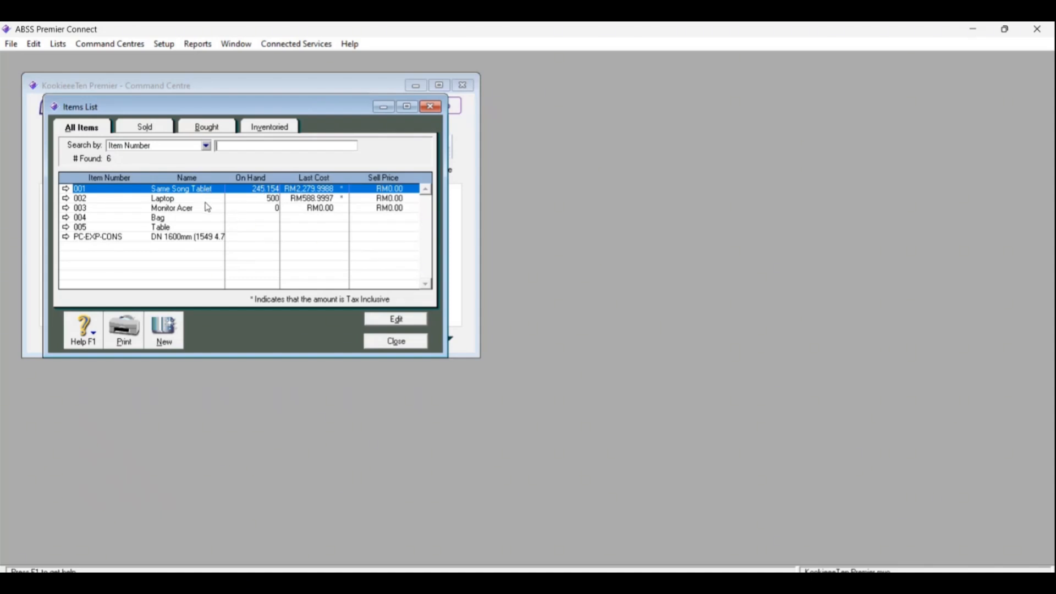
{"action": "left_click", "coordinate": [215, 202]}
{"action": "left_click", "coordinate": [222, 194]}
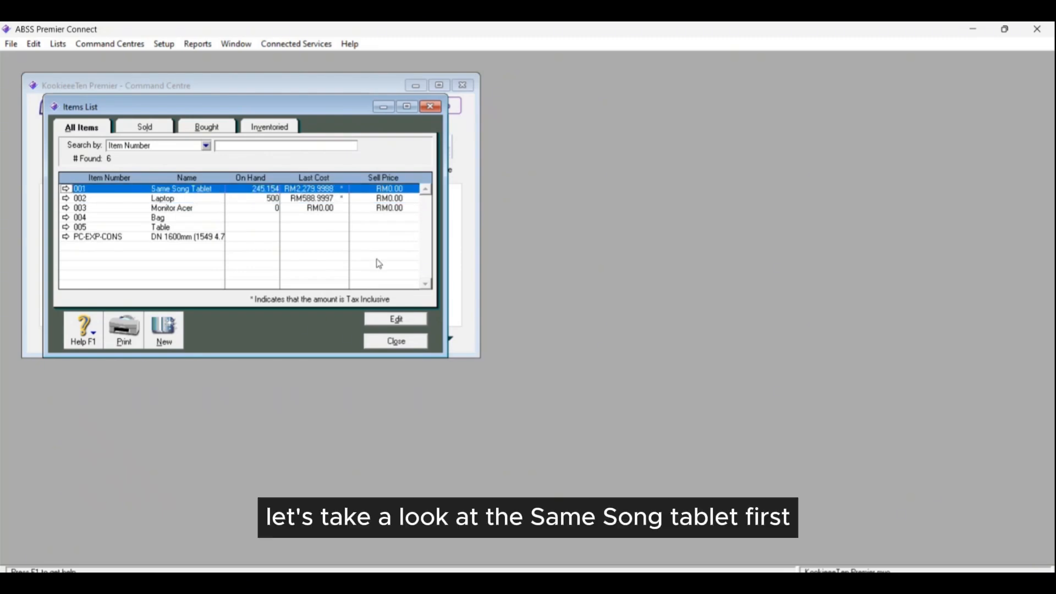
{"action": "left_click", "coordinate": [396, 319]}
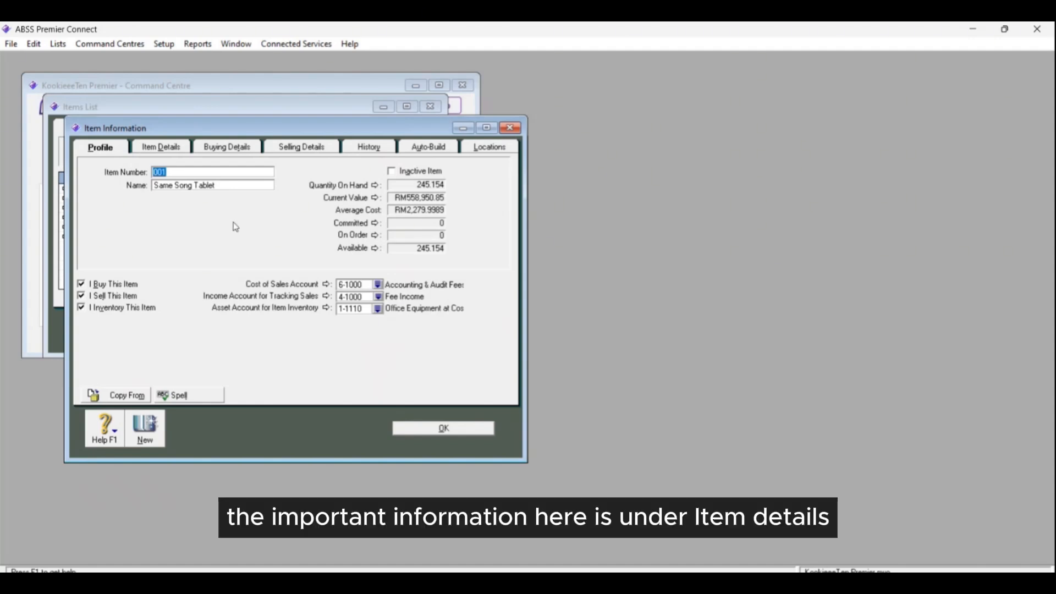
Set the tablet's classification in the item details to code 003, Computer, smartphone or tablet.
{"action": "left_click", "coordinate": [157, 147]}
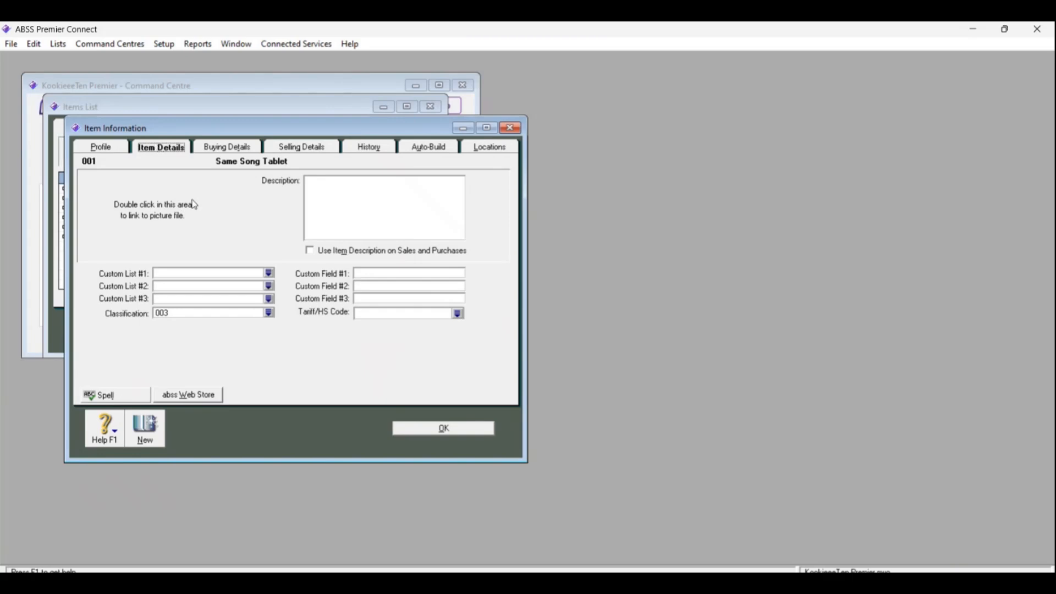
{"action": "left_click", "coordinate": [269, 312]}
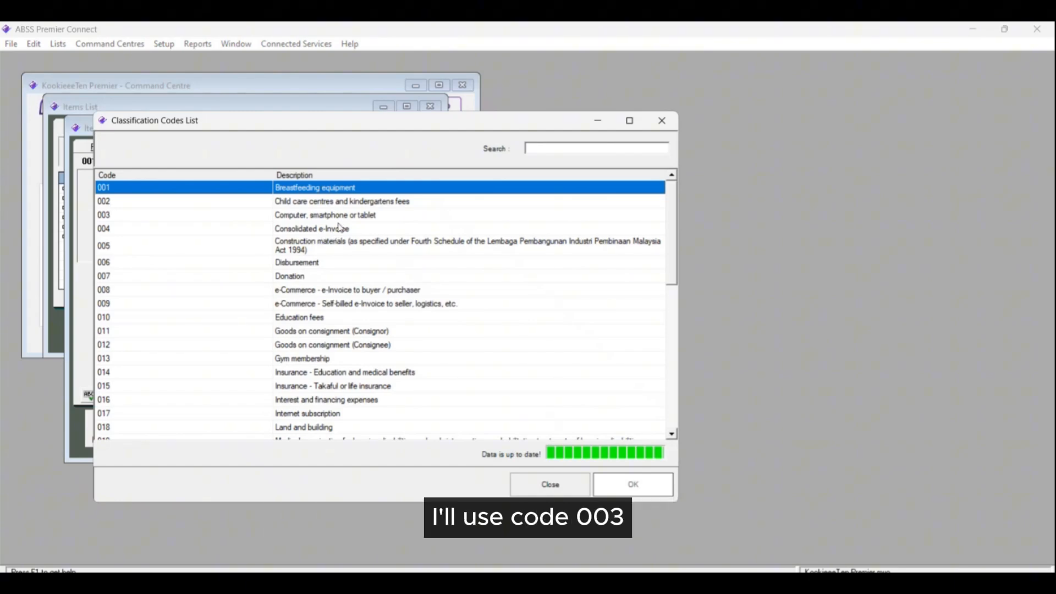
{"action": "left_click", "coordinate": [360, 215]}
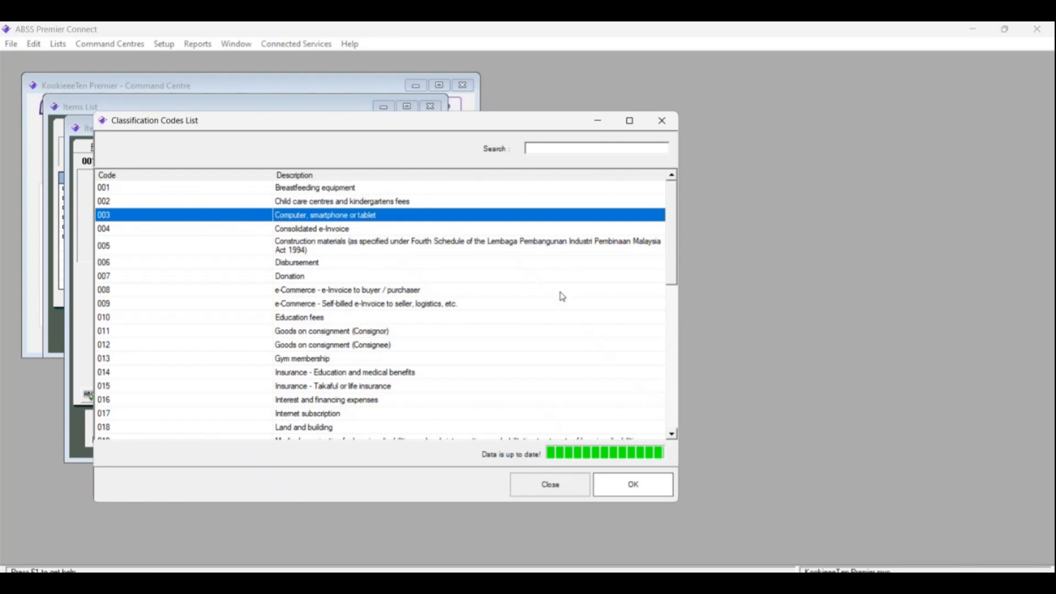
{"action": "left_click", "coordinate": [633, 485]}
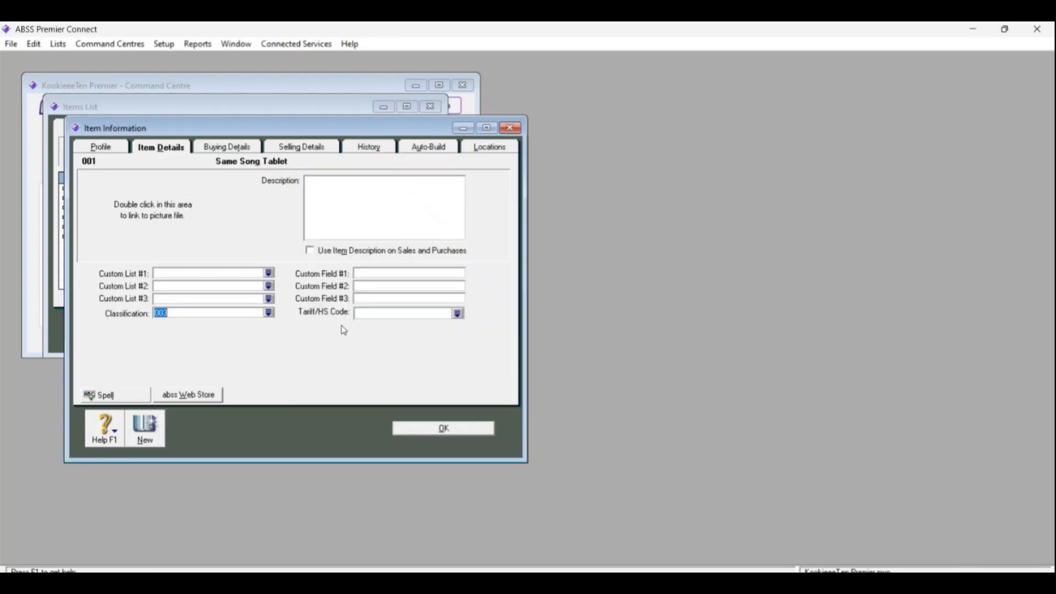
{"action": "left_click", "coordinate": [213, 312]}
Set the tablet's tax code when bought to IM8, Import Service Tax 8%, in the buying details.
{"action": "left_click", "coordinate": [230, 144]}
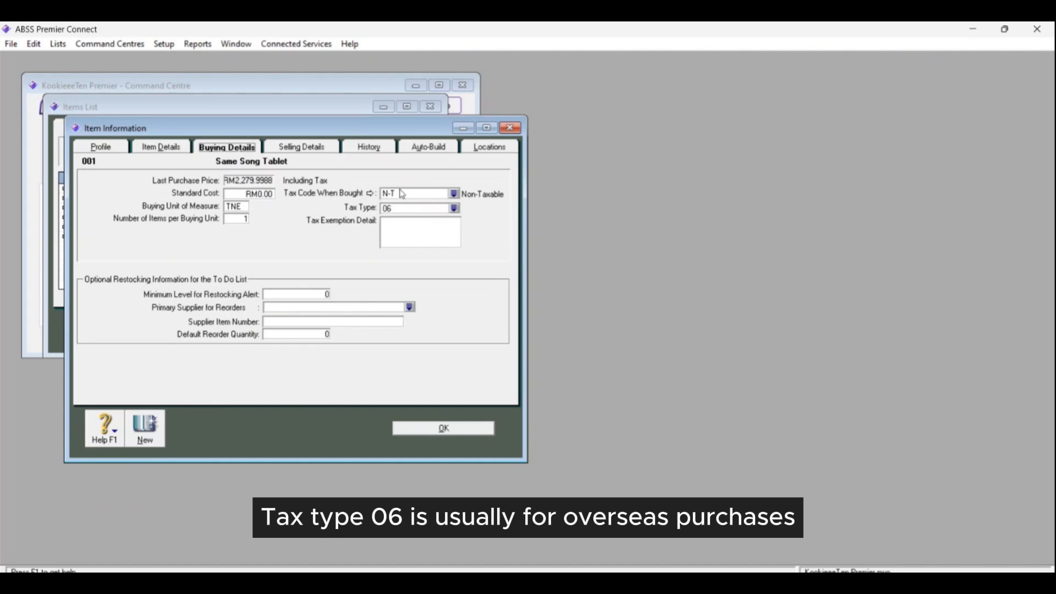
{"action": "left_click", "coordinate": [455, 194]}
{"action": "scroll", "coordinate": [489, 311], "scroll_direction": "up", "scroll_amount": 2}
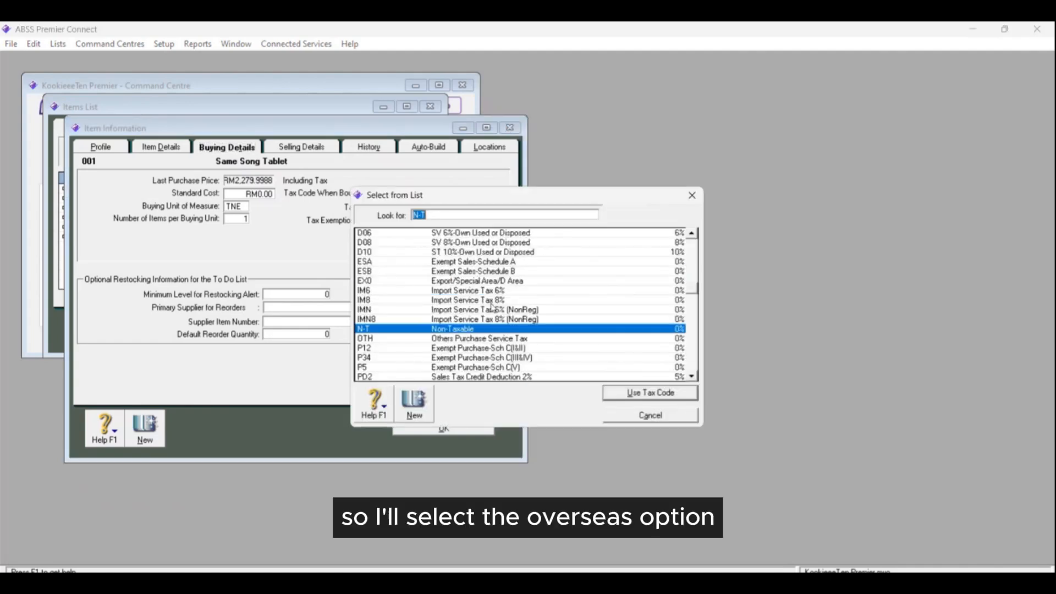
{"action": "left_click", "coordinate": [503, 299]}
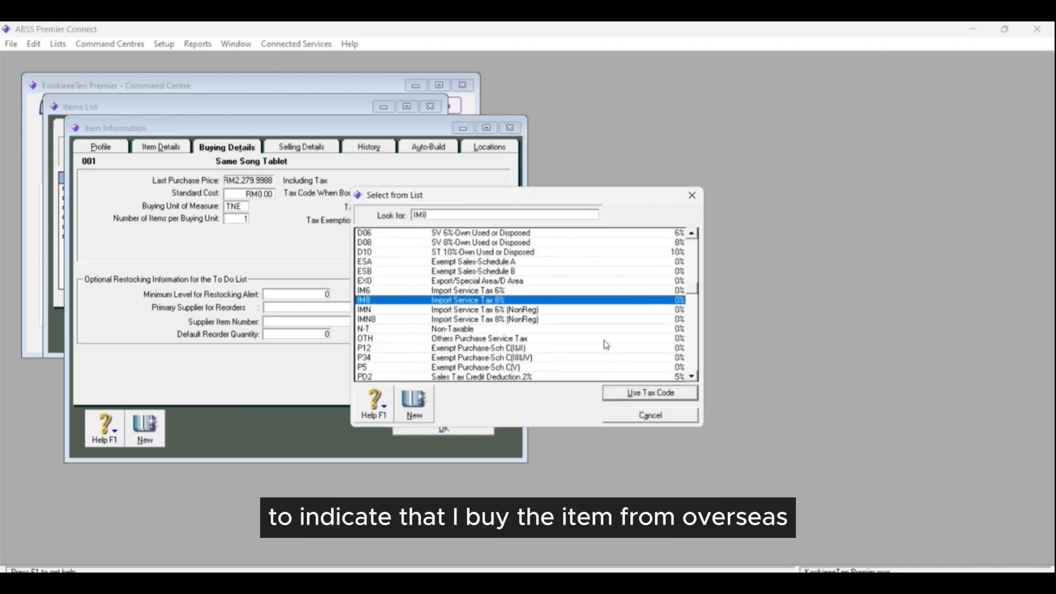
{"action": "left_click", "coordinate": [645, 394]}
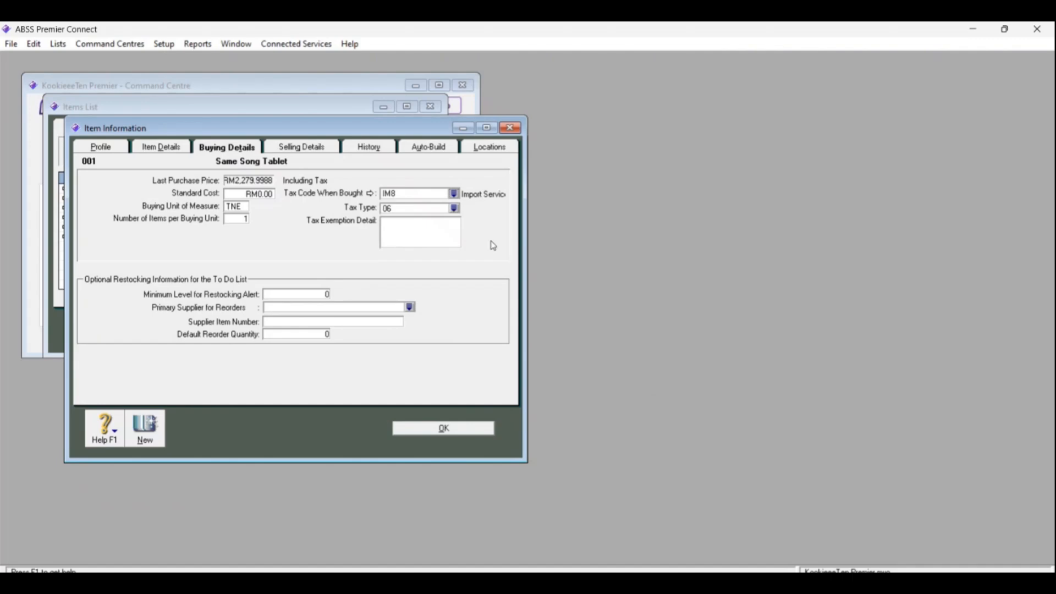
Set the tax type in the tablet's buying details to 06, Not Applicable.
{"action": "left_click", "coordinate": [454, 208]}
{"action": "left_click", "coordinate": [342, 280]}
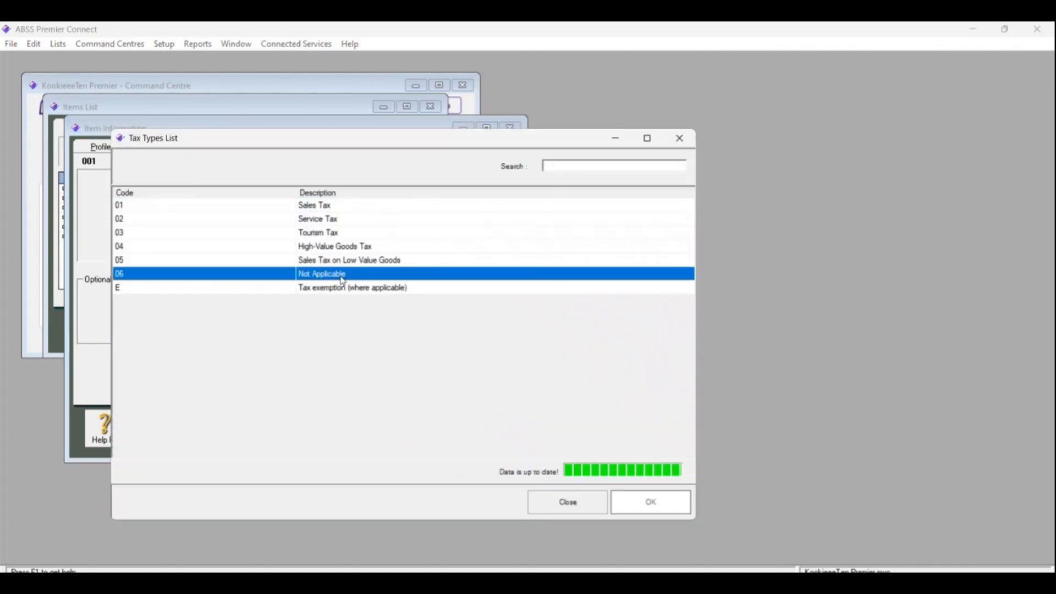
{"action": "left_click", "coordinate": [646, 503]}
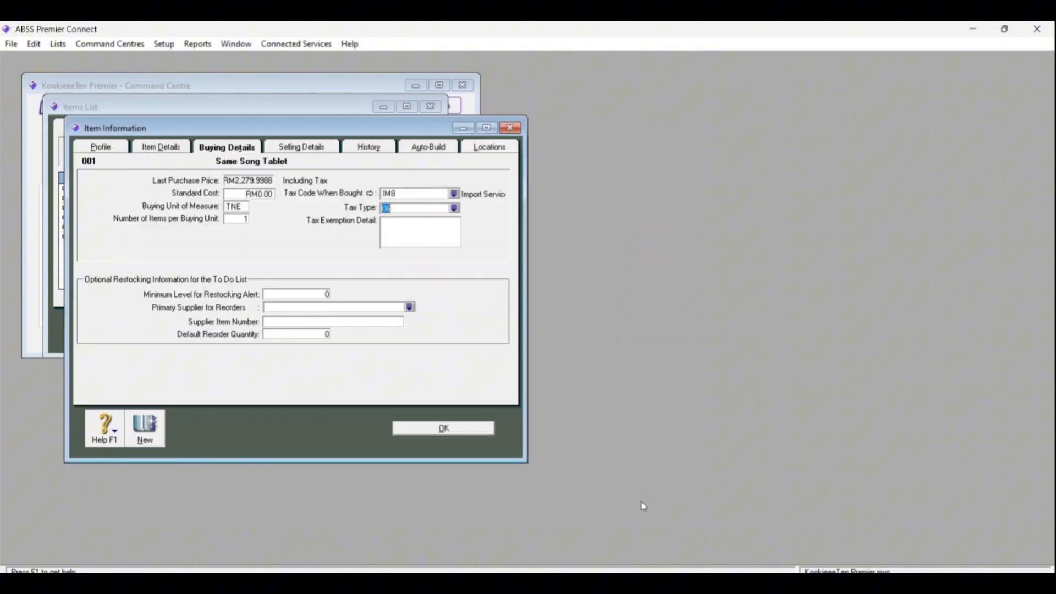
Set the tablet's tax code when sold to S10, Sales Tax 10%, in the selling details.
{"action": "left_click", "coordinate": [297, 150]}
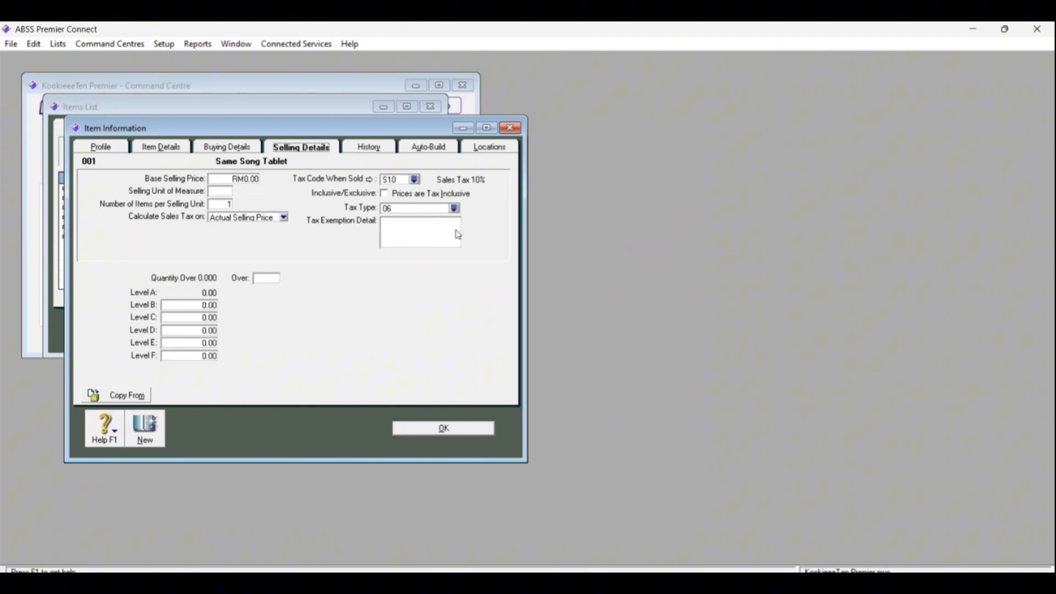
{"action": "left_click", "coordinate": [418, 184]}
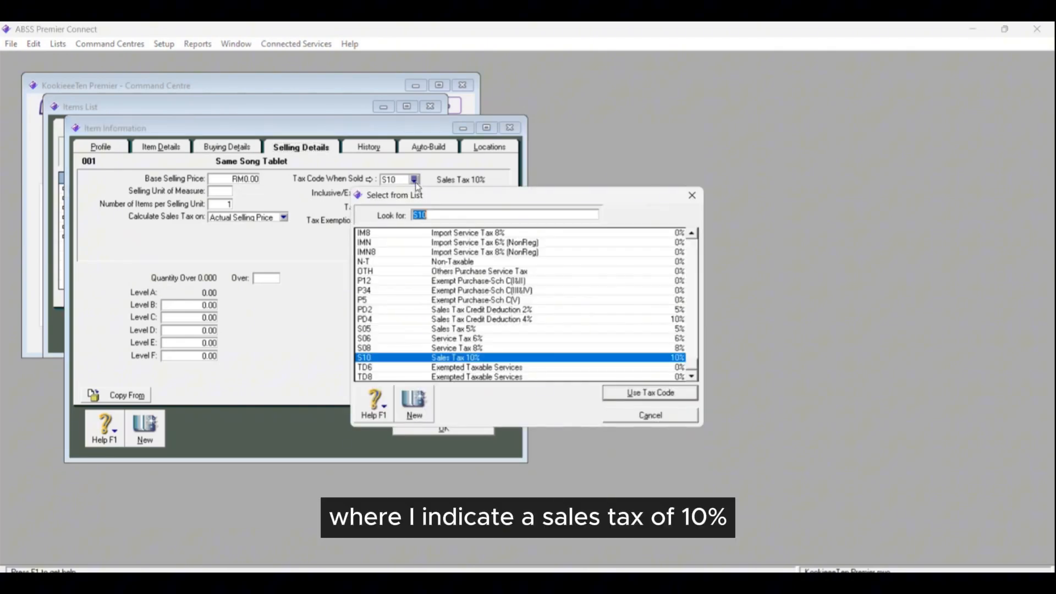
{"action": "left_click", "coordinate": [633, 393]}
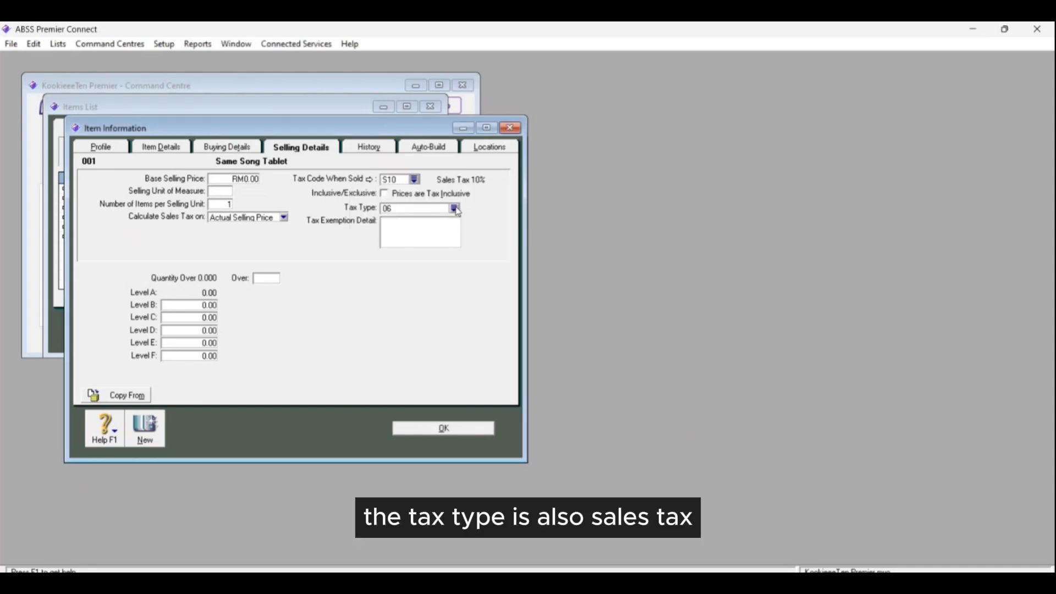
Set the tax type in the tablet's selling details to 01, Sales Tax.
{"action": "left_click", "coordinate": [454, 209]}
{"action": "left_click", "coordinate": [348, 235]}
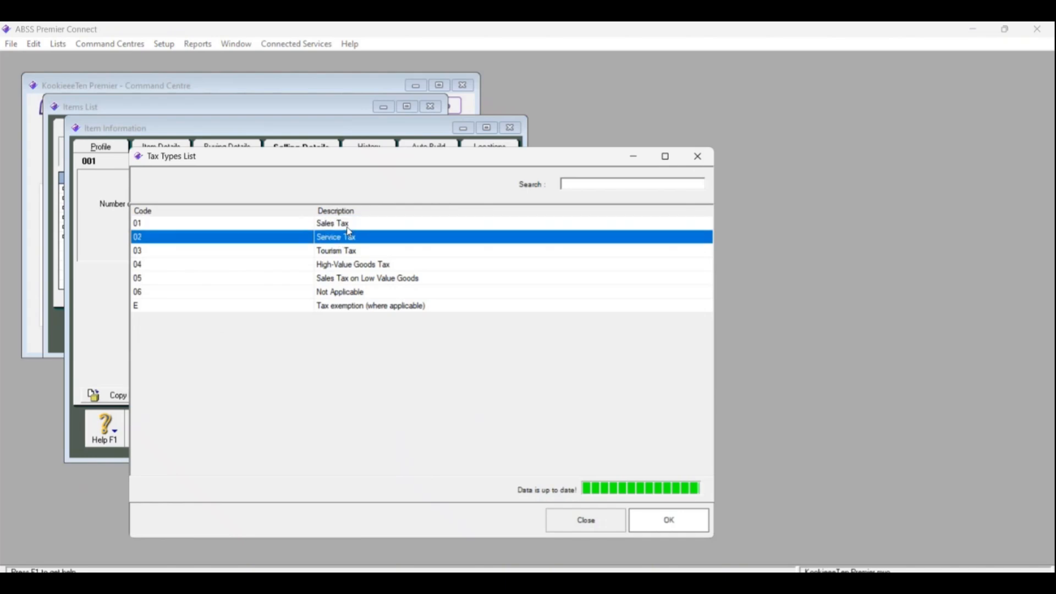
{"action": "left_click", "coordinate": [348, 227]}
{"action": "left_click", "coordinate": [672, 517]}
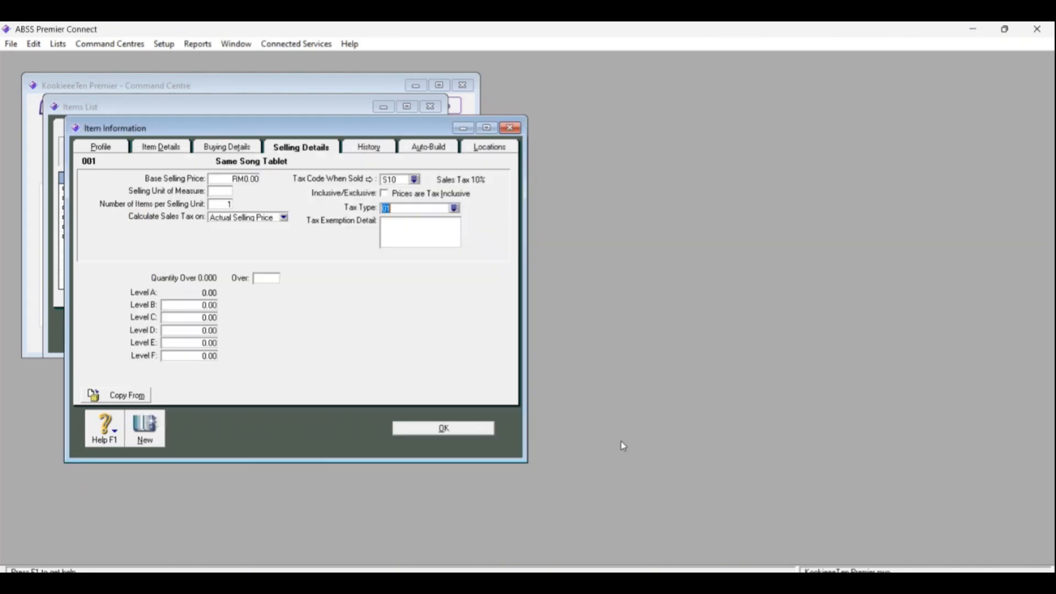
Check the tablet's history, auto-build and location information, return to its selling details and save the item record.
{"action": "left_click", "coordinate": [368, 146]}
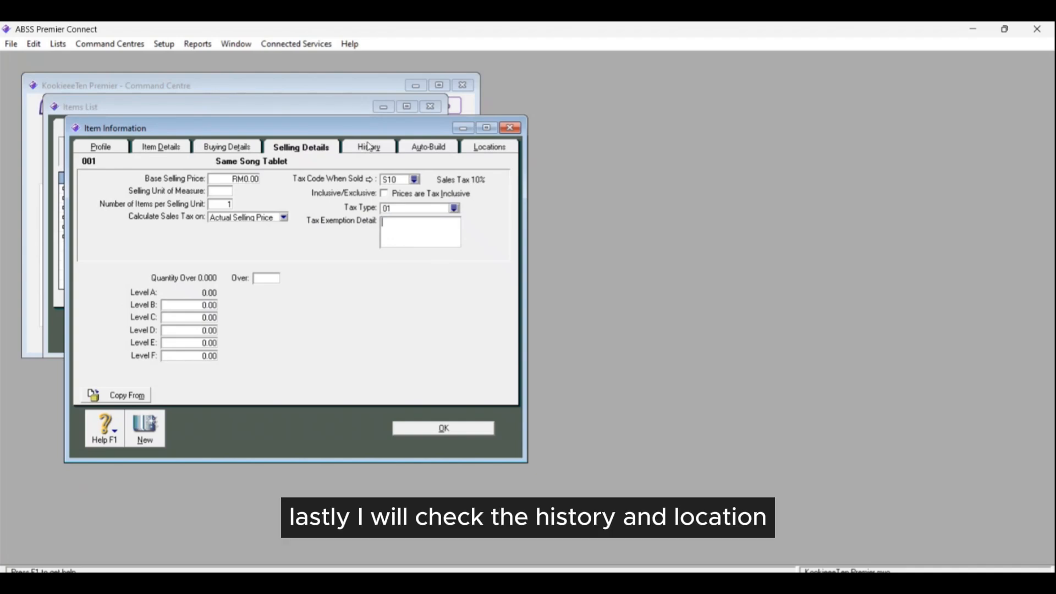
{"action": "left_click", "coordinate": [368, 146]}
{"action": "left_click", "coordinate": [429, 147]}
{"action": "left_click", "coordinate": [488, 152]}
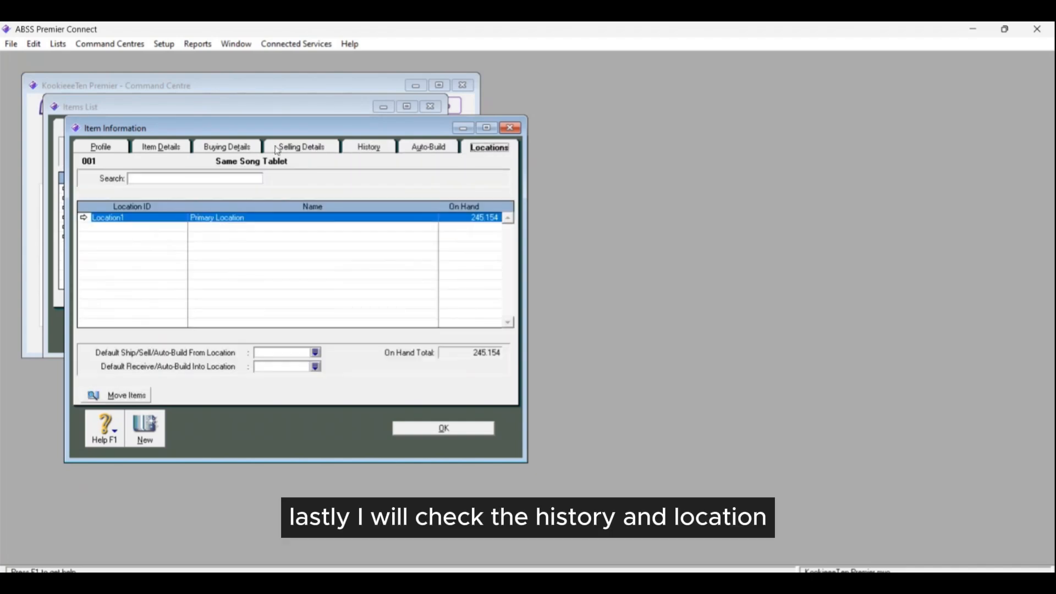
{"action": "left_click", "coordinate": [304, 146]}
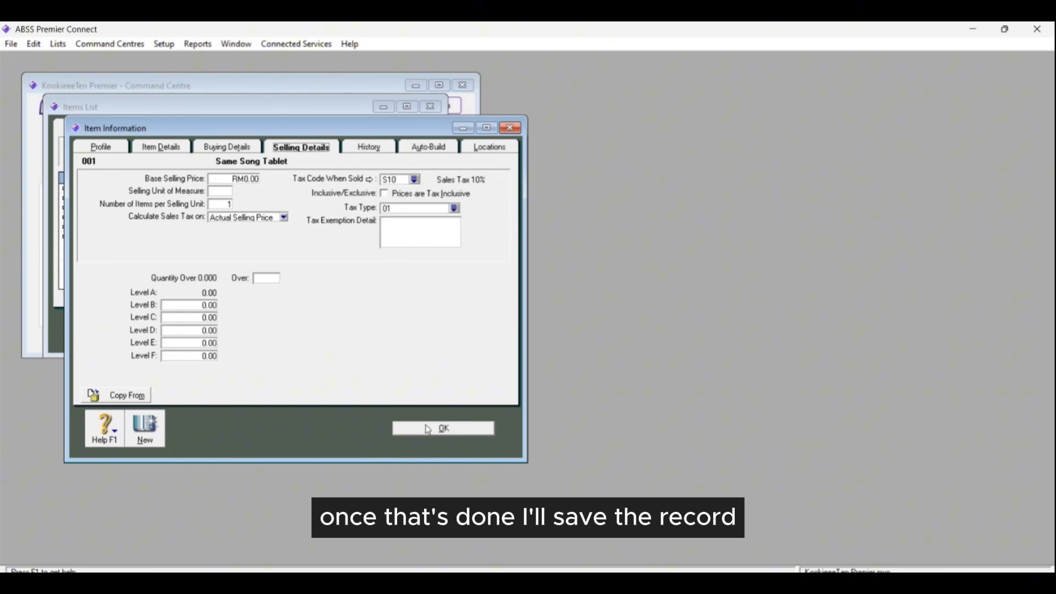
{"action": "left_click", "coordinate": [460, 433]}
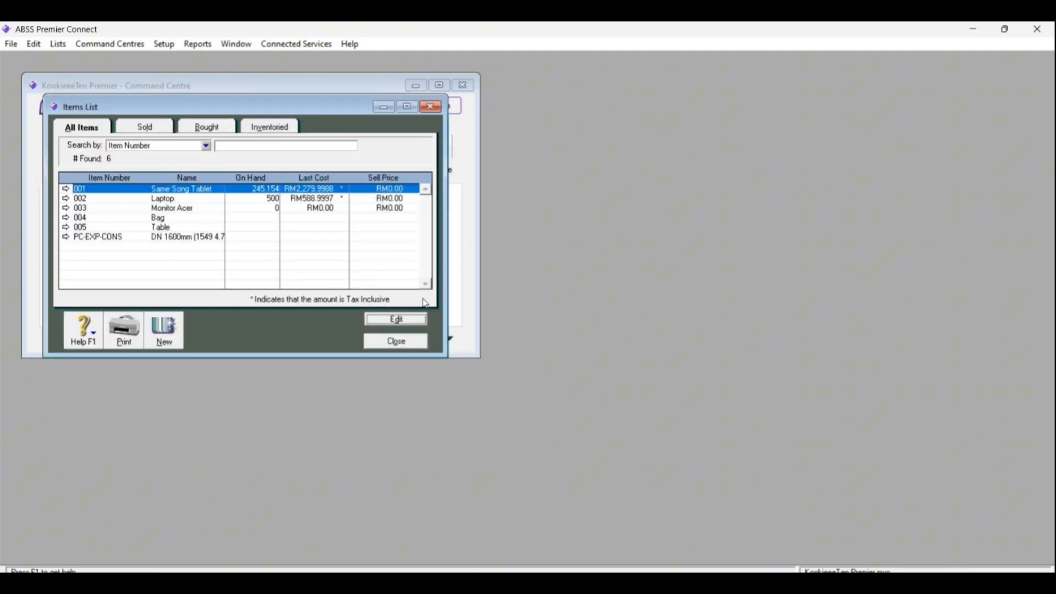
Review the Laptop item's classification, buying and selling tax settings, then save the record and close the items list.
{"action": "left_click", "coordinate": [189, 201]}
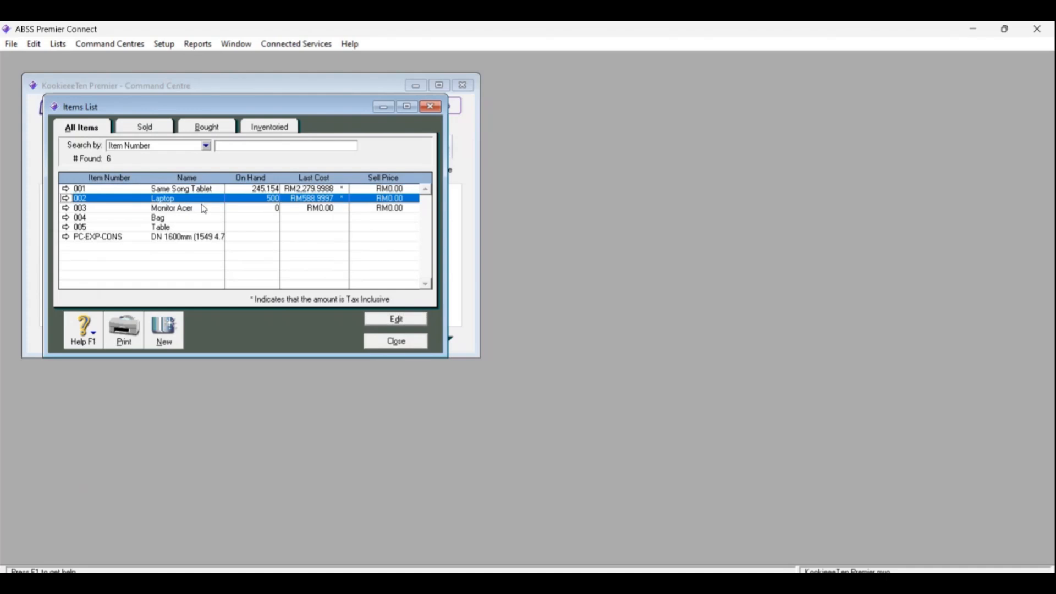
{"action": "left_click", "coordinate": [408, 321]}
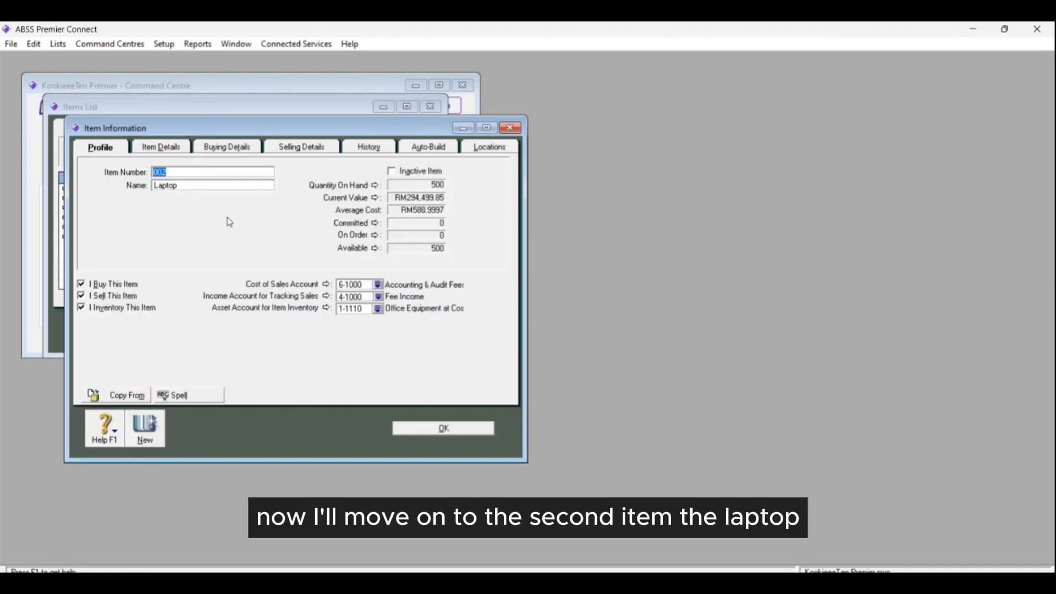
{"action": "left_click", "coordinate": [162, 147]}
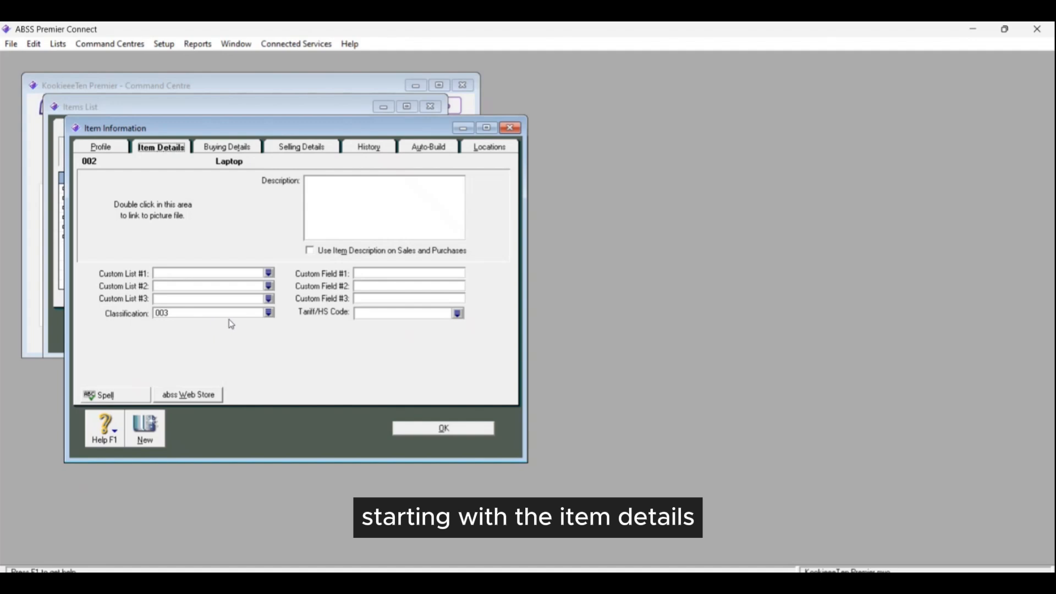
{"action": "left_click", "coordinate": [218, 150]}
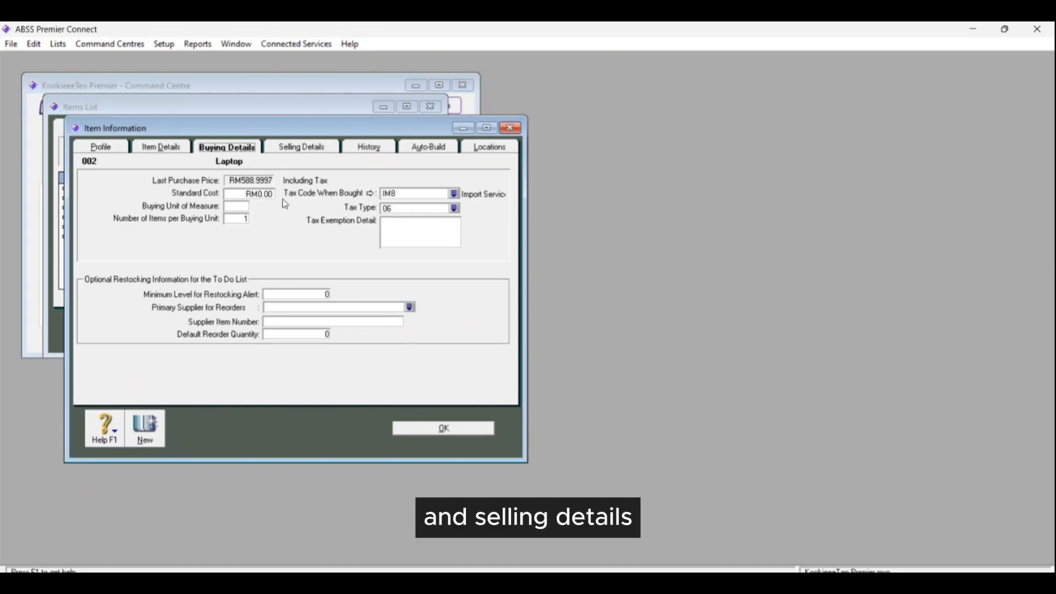
{"action": "left_click", "coordinate": [301, 149]}
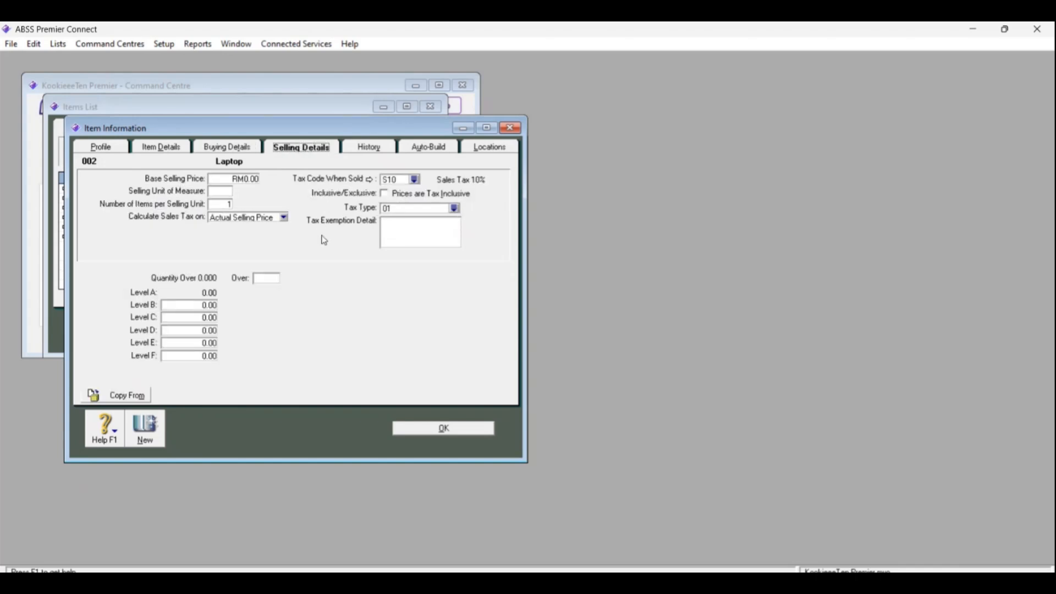
{"action": "left_click", "coordinate": [449, 432]}
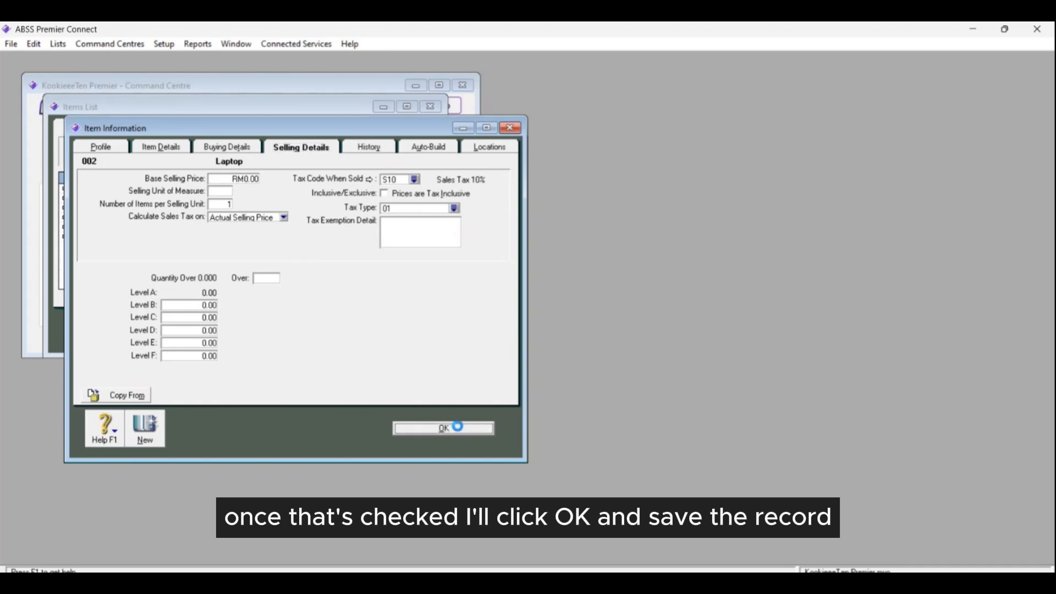
{"action": "left_click", "coordinate": [412, 343]}
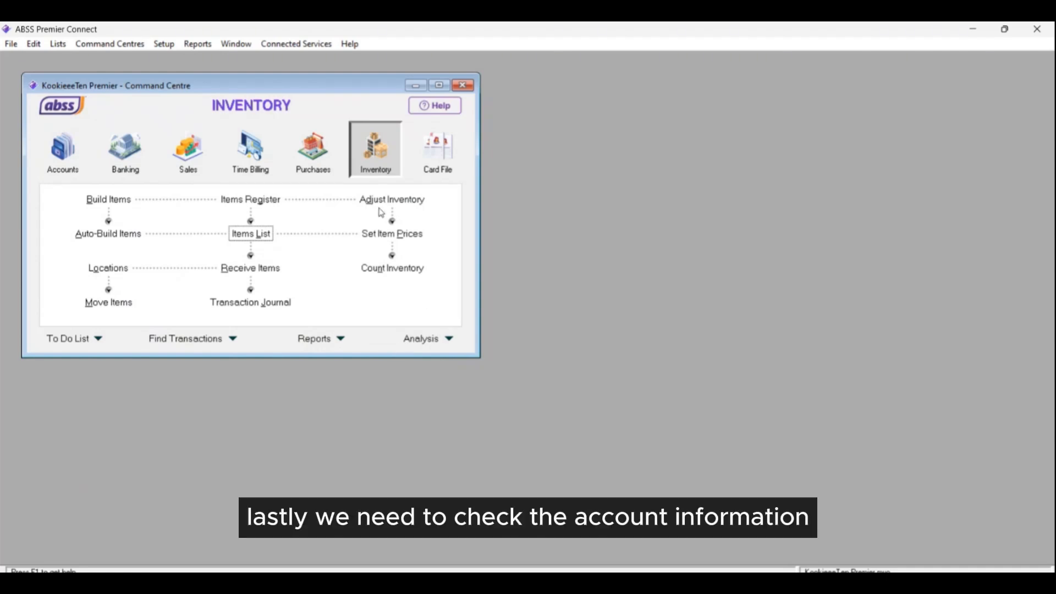
Open account 4-4000 Miscellaneous Income for editing from the income accounts in the accounts list and show its details.
{"action": "left_click", "coordinate": [70, 153]}
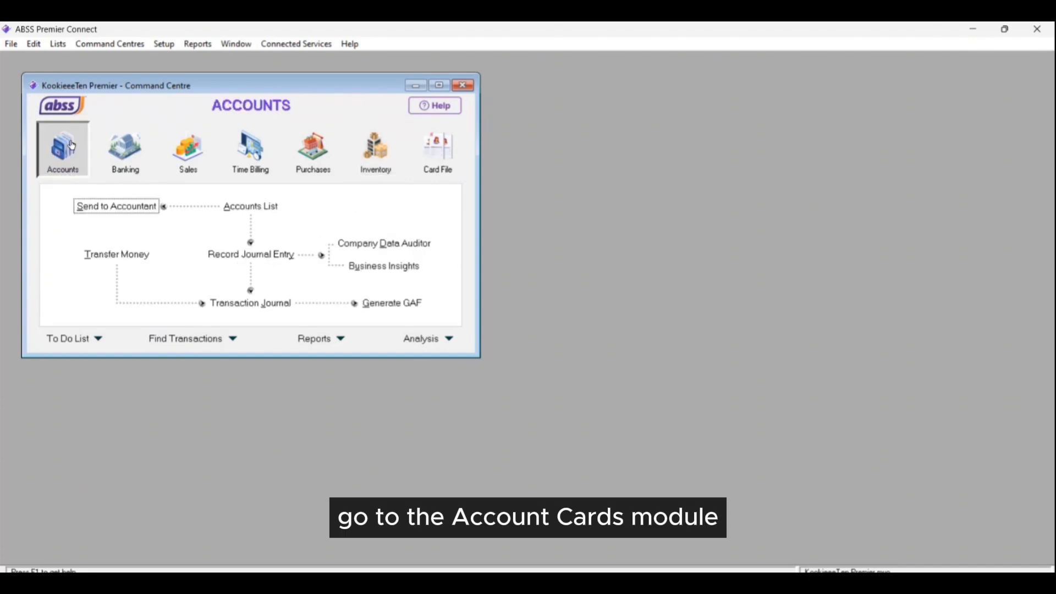
{"action": "left_click", "coordinate": [258, 206]}
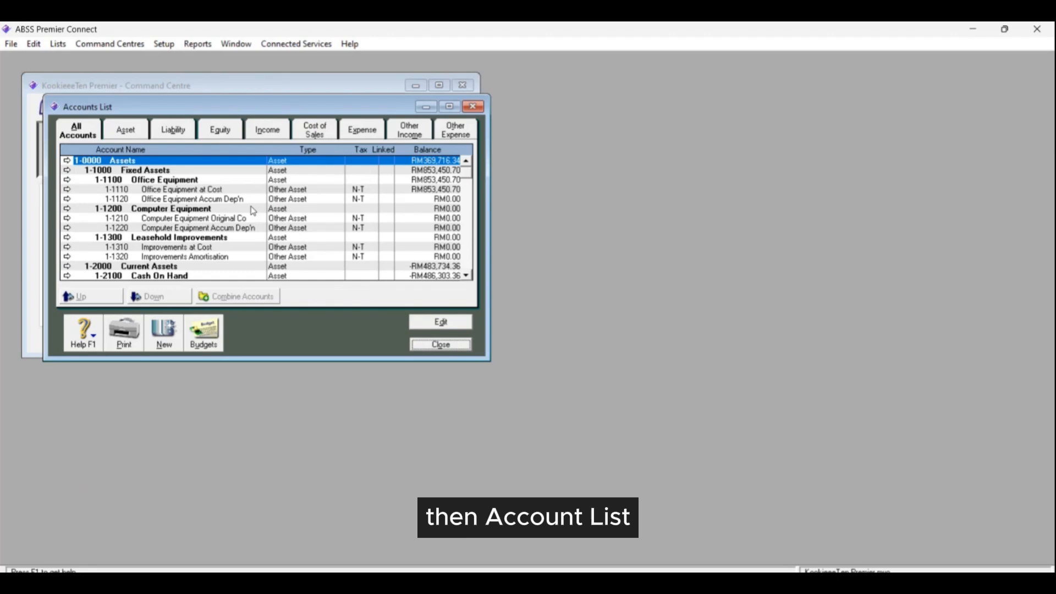
{"action": "left_click", "coordinate": [120, 133]}
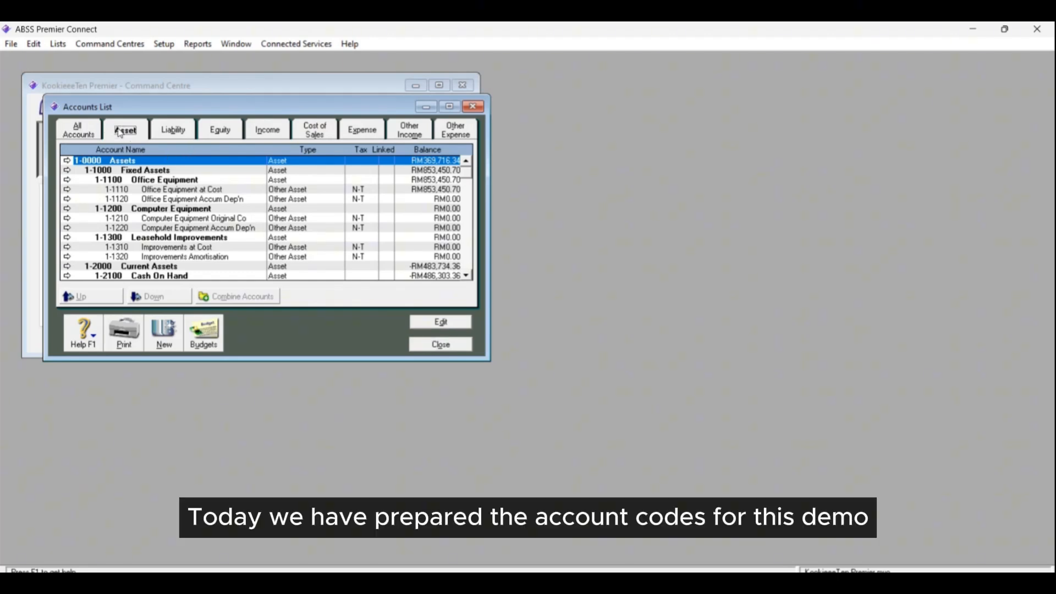
{"action": "left_click", "coordinate": [265, 137]}
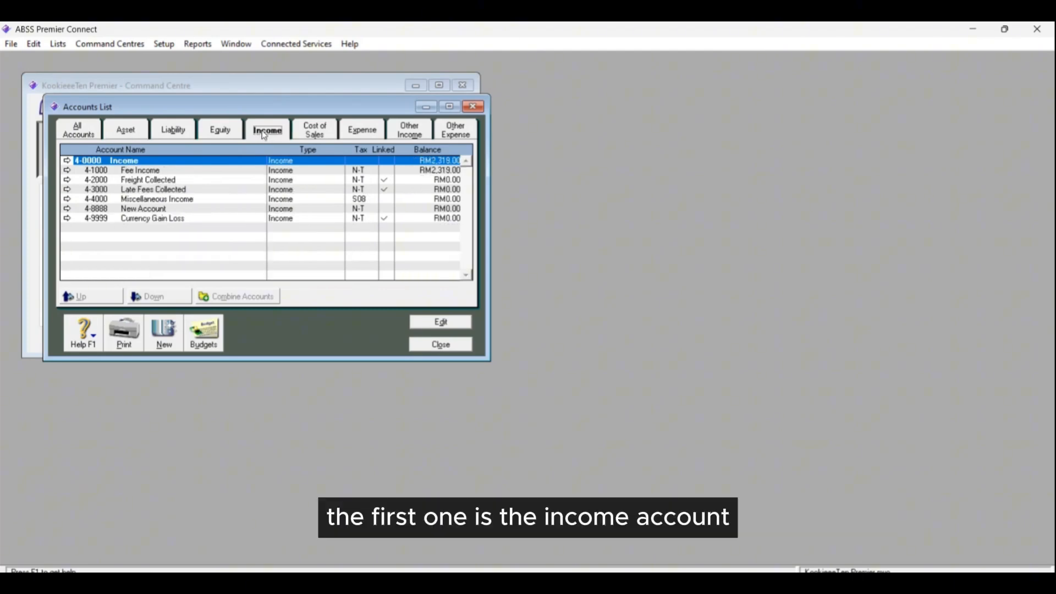
{"action": "left_click", "coordinate": [171, 200]}
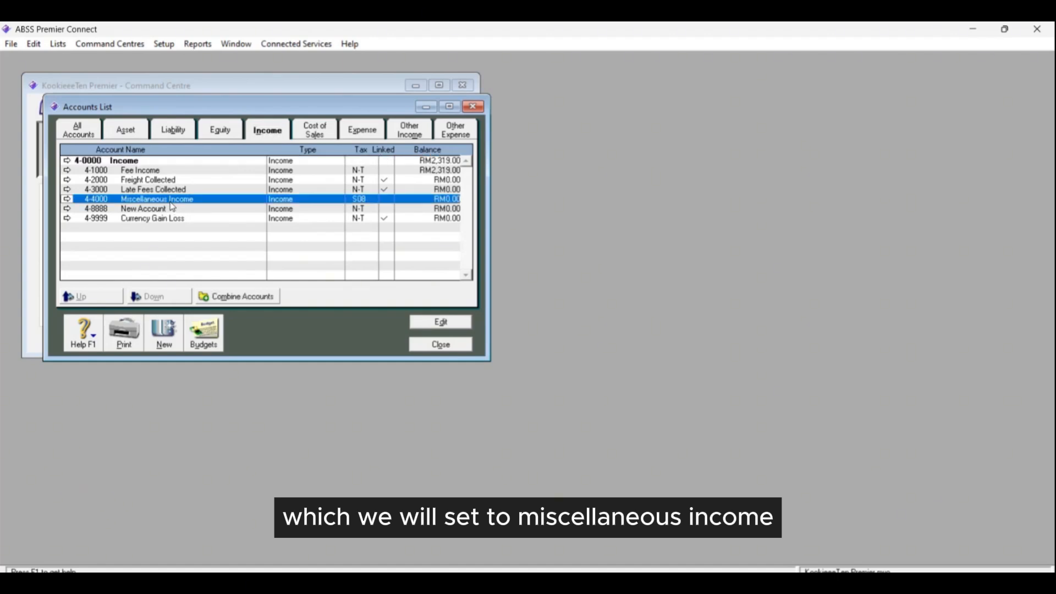
{"action": "left_click", "coordinate": [441, 322]}
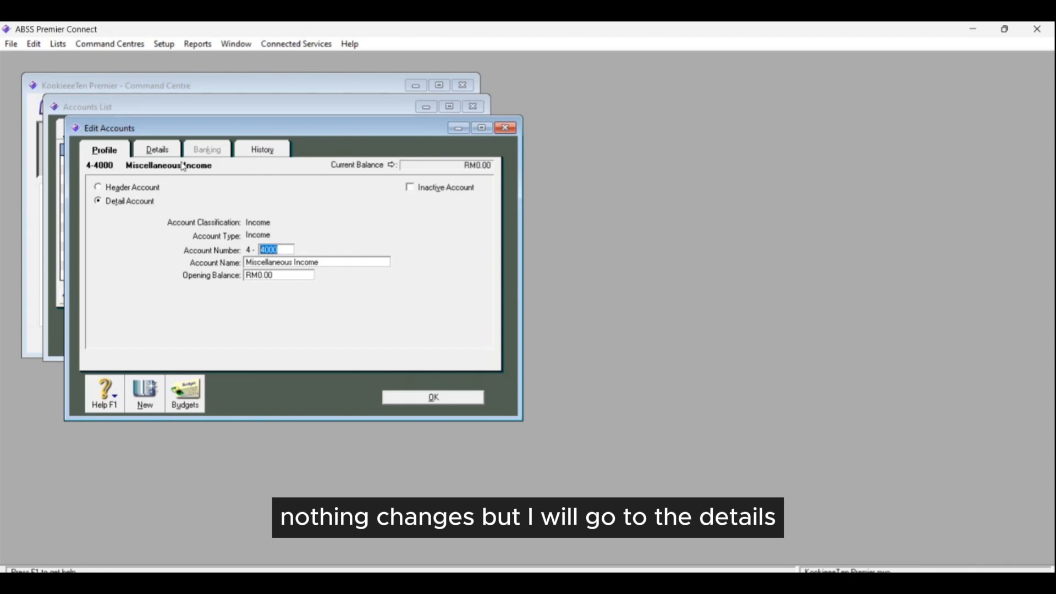
{"action": "left_click", "coordinate": [167, 147]}
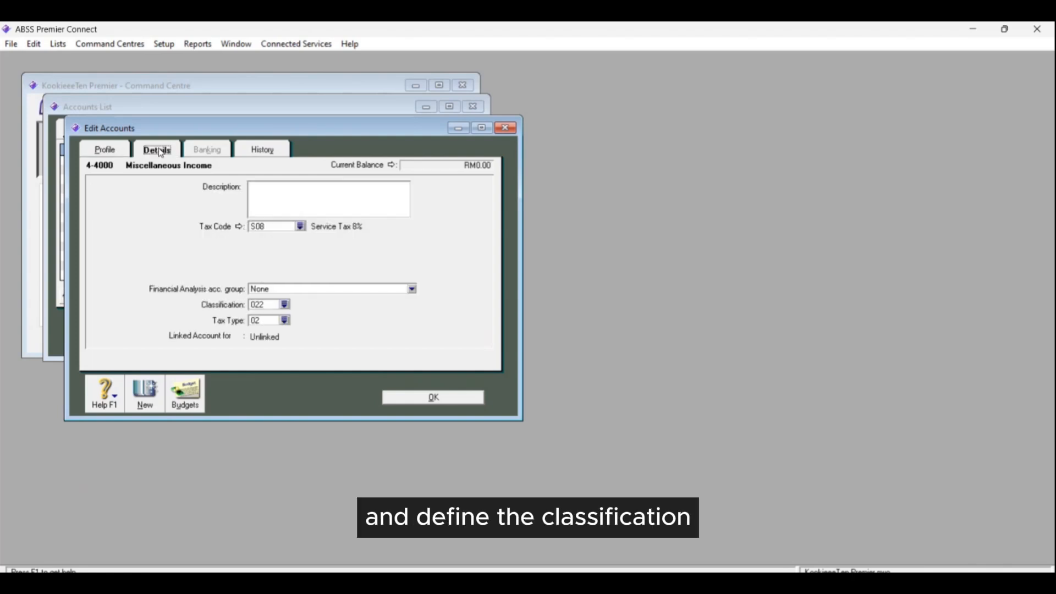
Set the Miscellaneous Income account's classification to code 022, Others.
{"action": "left_click", "coordinate": [284, 306]}
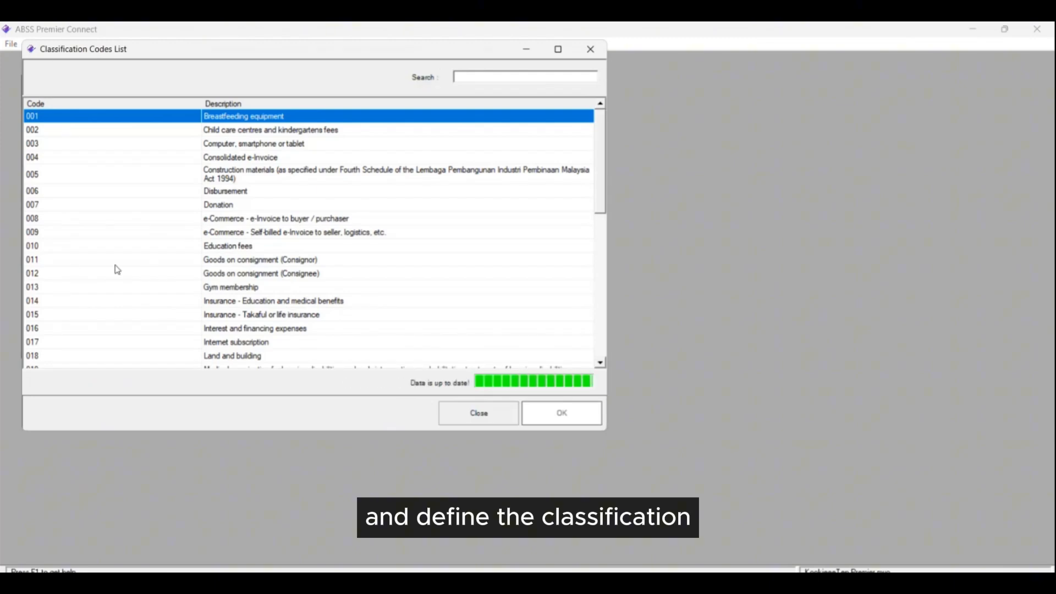
{"action": "scroll", "coordinate": [118, 270], "scroll_direction": "down", "scroll_amount": 2}
{"action": "left_click", "coordinate": [50, 327]}
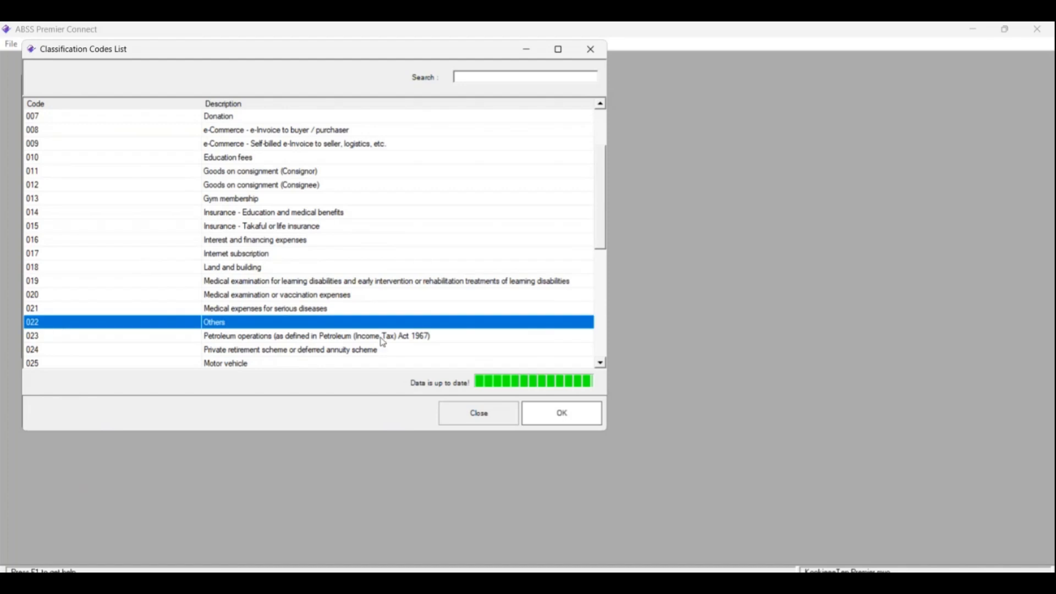
{"action": "left_click", "coordinate": [559, 414]}
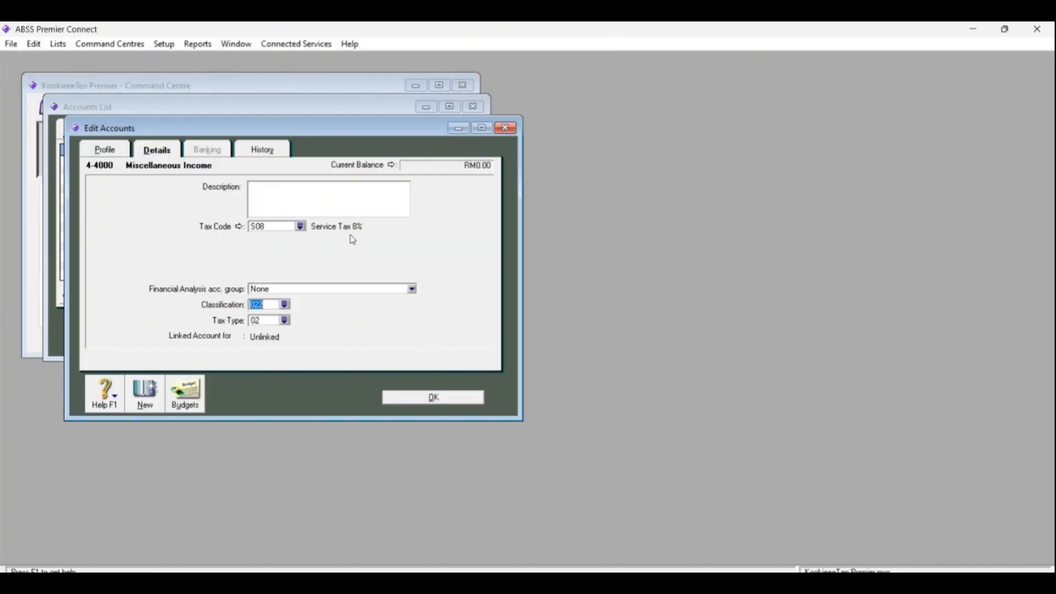
Set the Miscellaneous Income account's tax type to 02, Service Tax, and save the account.
{"action": "left_click", "coordinate": [286, 321]}
{"action": "left_click", "coordinate": [236, 132]}
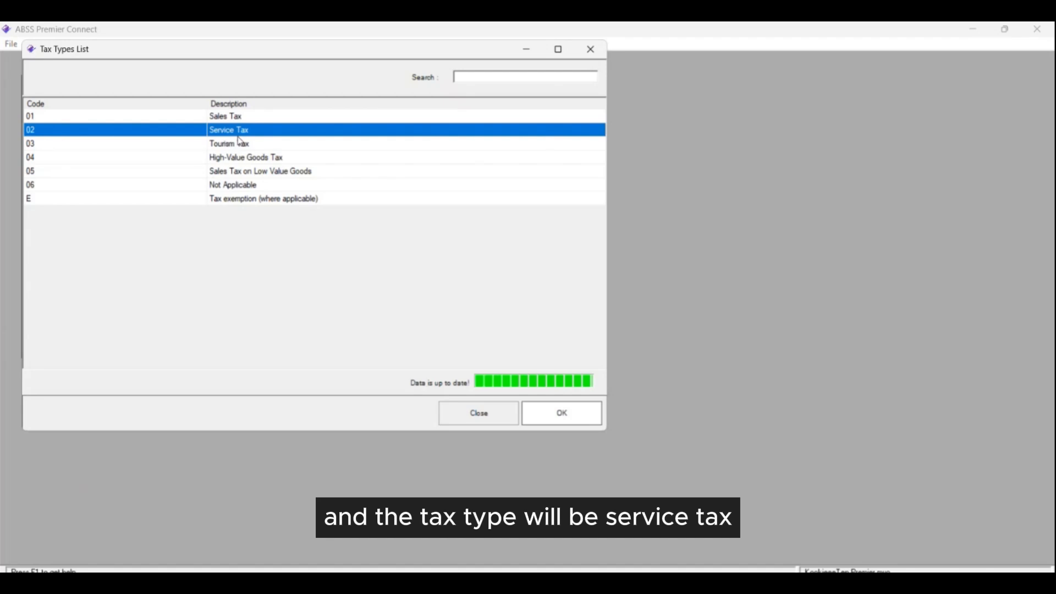
{"action": "left_click", "coordinate": [558, 414]}
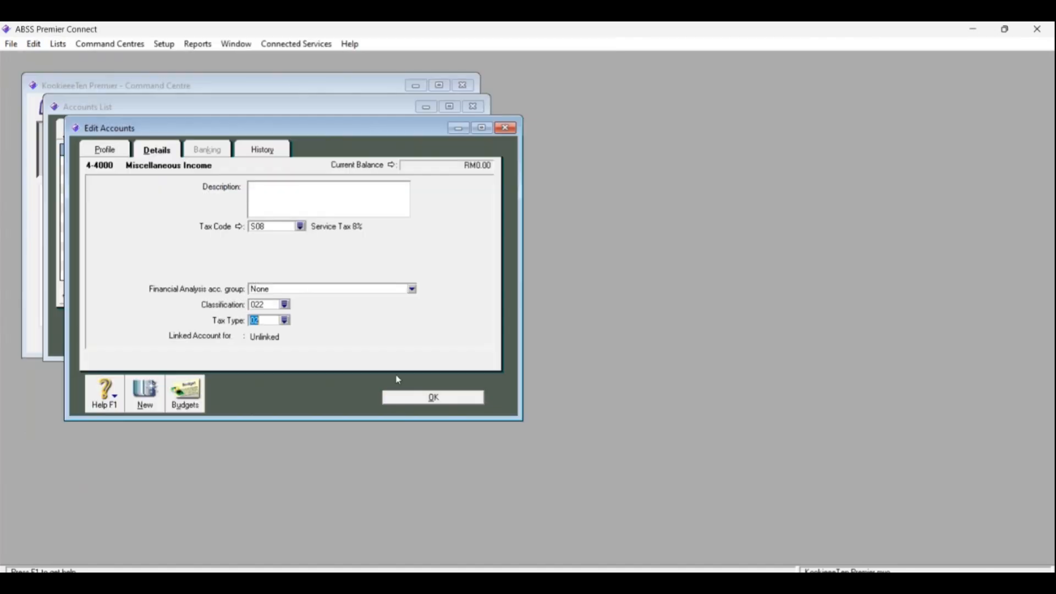
{"action": "left_click", "coordinate": [454, 401]}
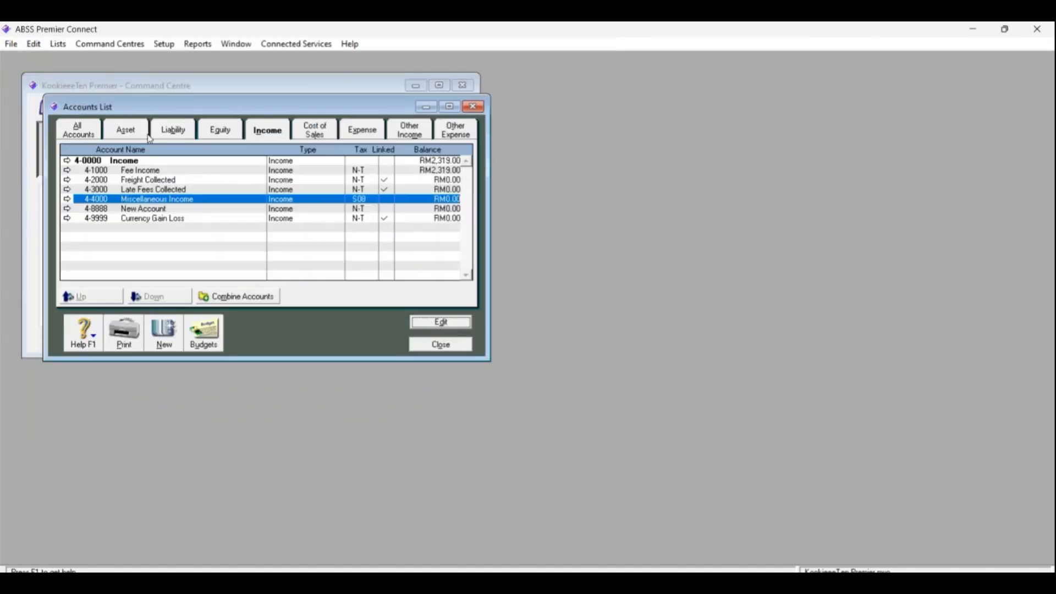
Open account 1-2110 Some Bank Account from the asset accounts and review its tax code, classification and tax type.
{"action": "left_click", "coordinate": [126, 130]}
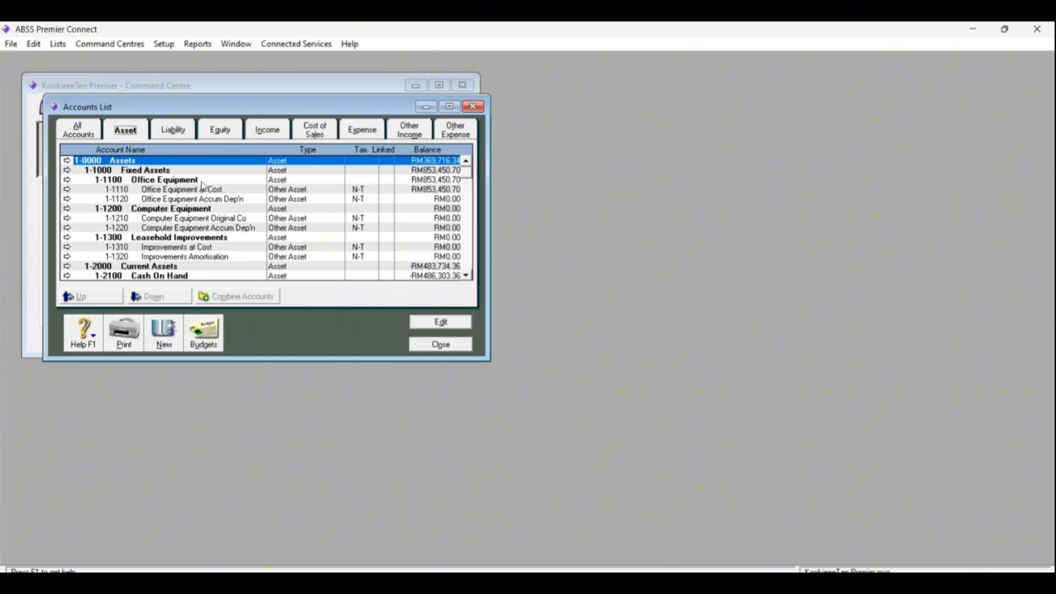
{"action": "scroll", "coordinate": [223, 211], "scroll_direction": "down", "scroll_amount": 2}
{"action": "scroll", "coordinate": [226, 214], "scroll_direction": "down", "scroll_amount": 1}
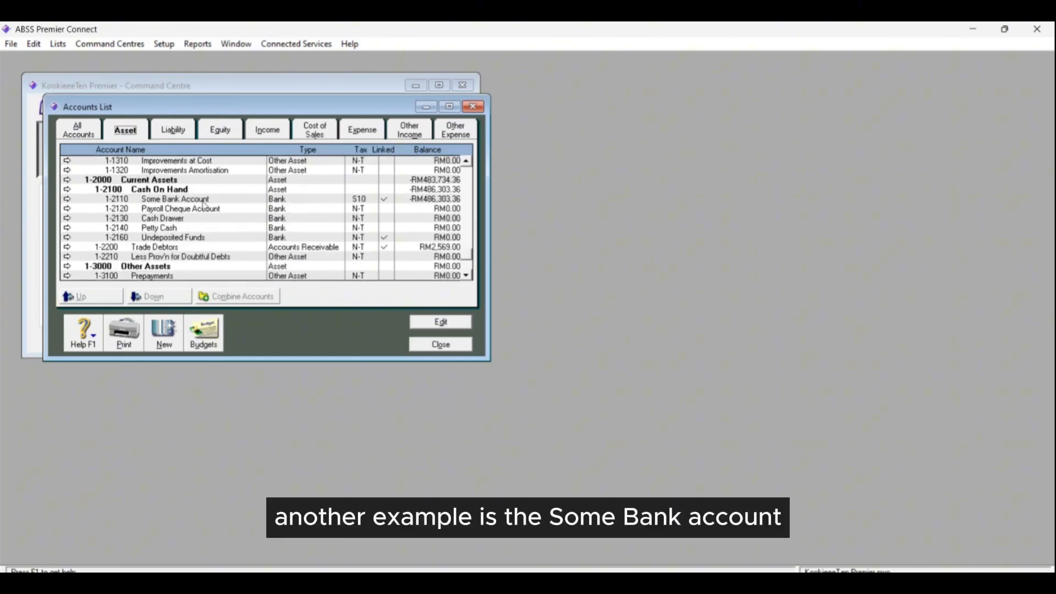
{"action": "left_click", "coordinate": [204, 199]}
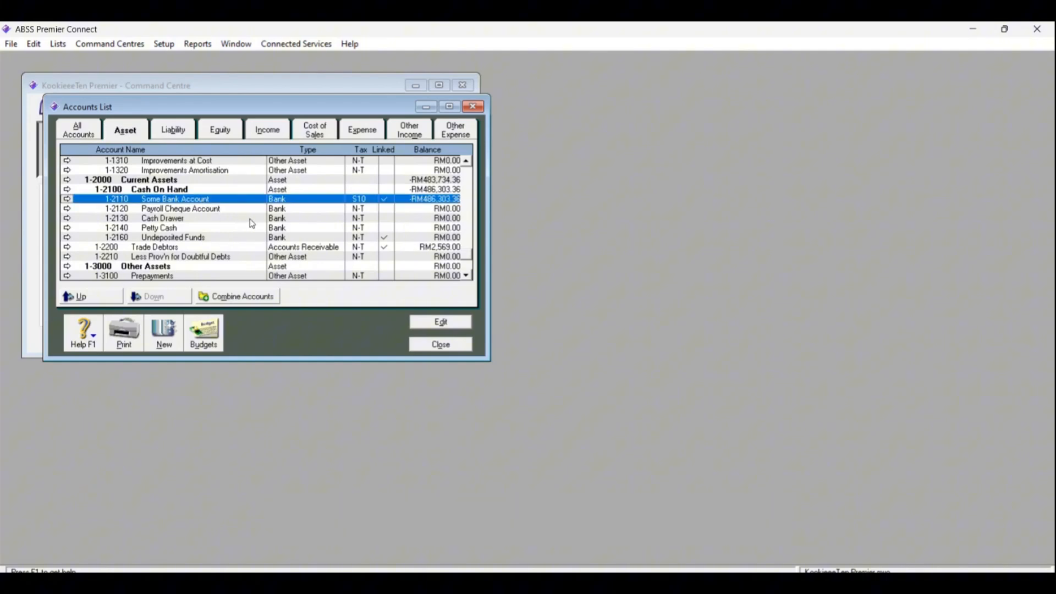
{"action": "left_click", "coordinate": [433, 323]}
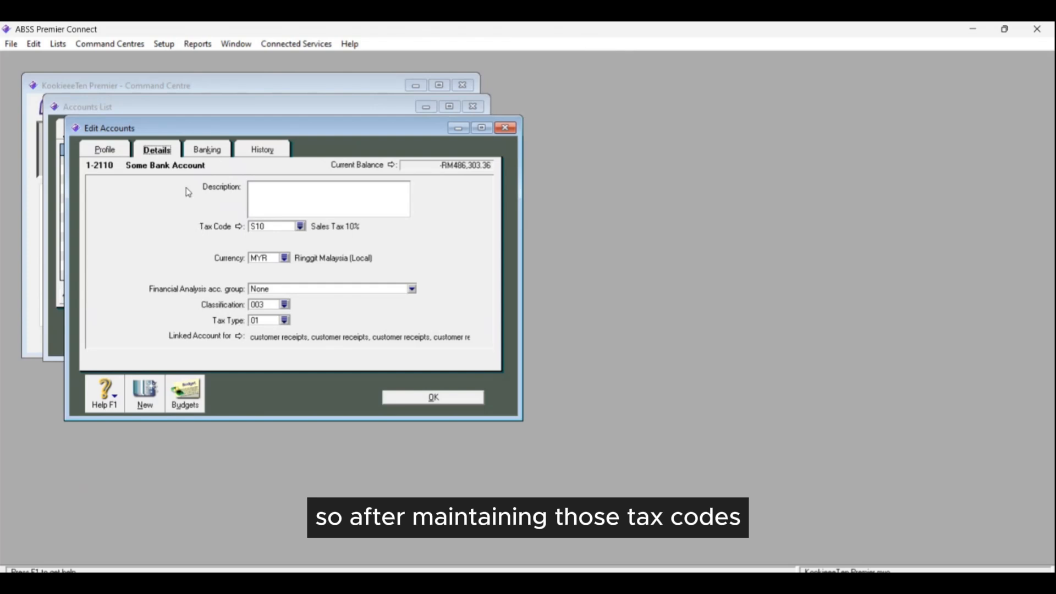
Check the account number and account name in Some Bank Account's banking information and save the account.
{"action": "left_click", "coordinate": [211, 154]}
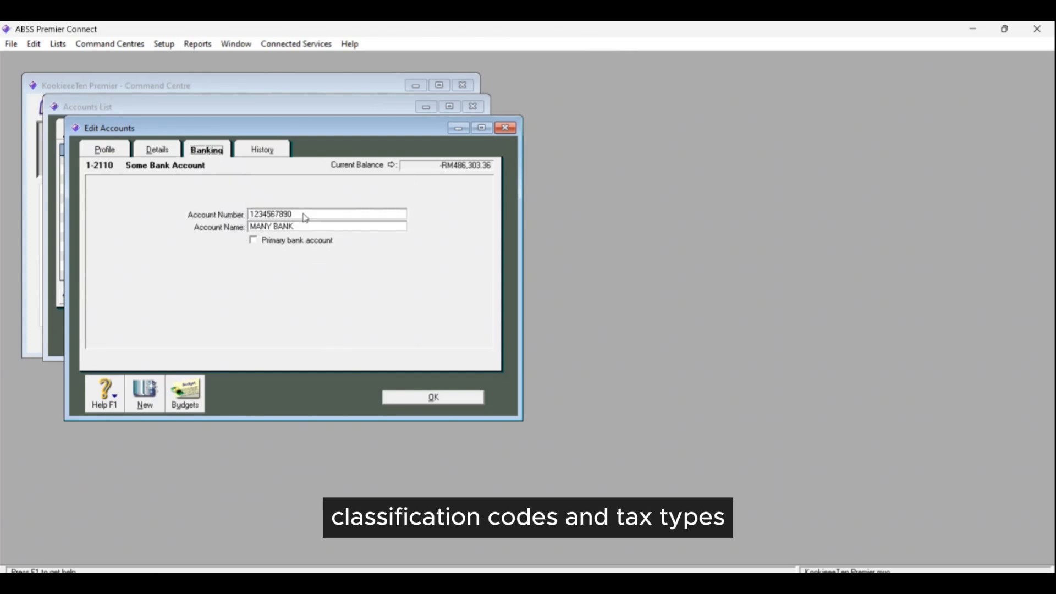
{"action": "left_click", "coordinate": [343, 216]}
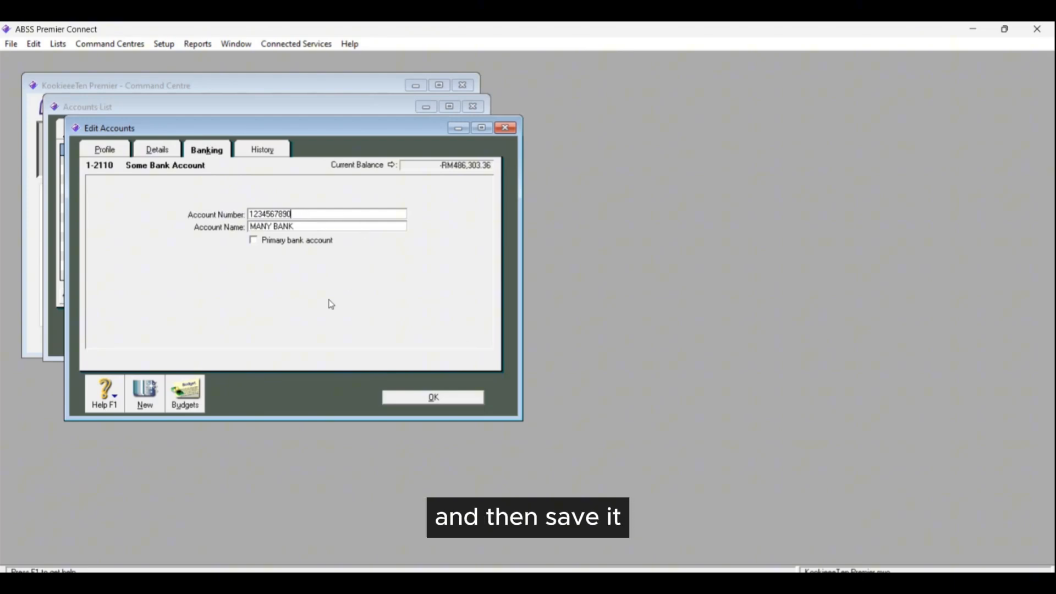
{"action": "left_click", "coordinate": [417, 399]}
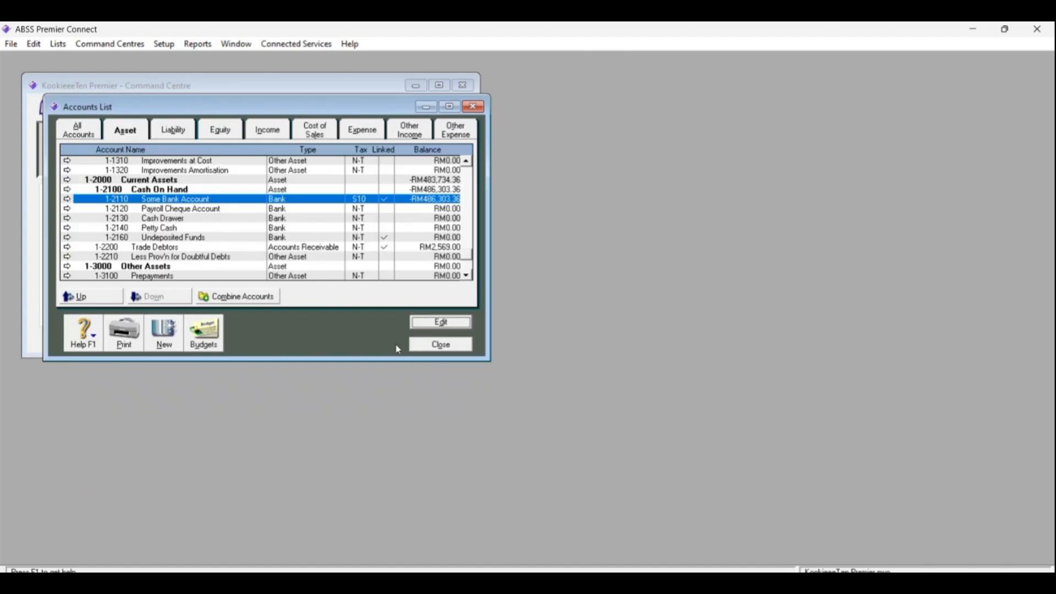